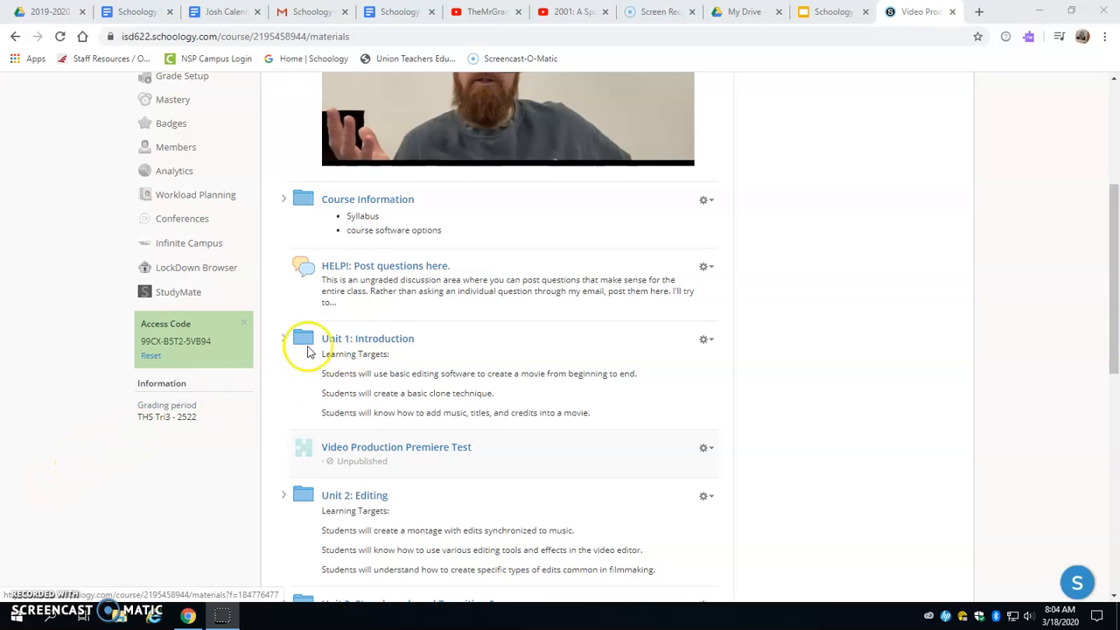
Step: Open the Summative clone project assignment in the Unit 1: Introduction folder for editing
{"action": "left_click", "coordinate": [333, 340]}
{"action": "scroll", "coordinate": [487, 412], "scroll_direction": "down", "scroll_amount": 2}
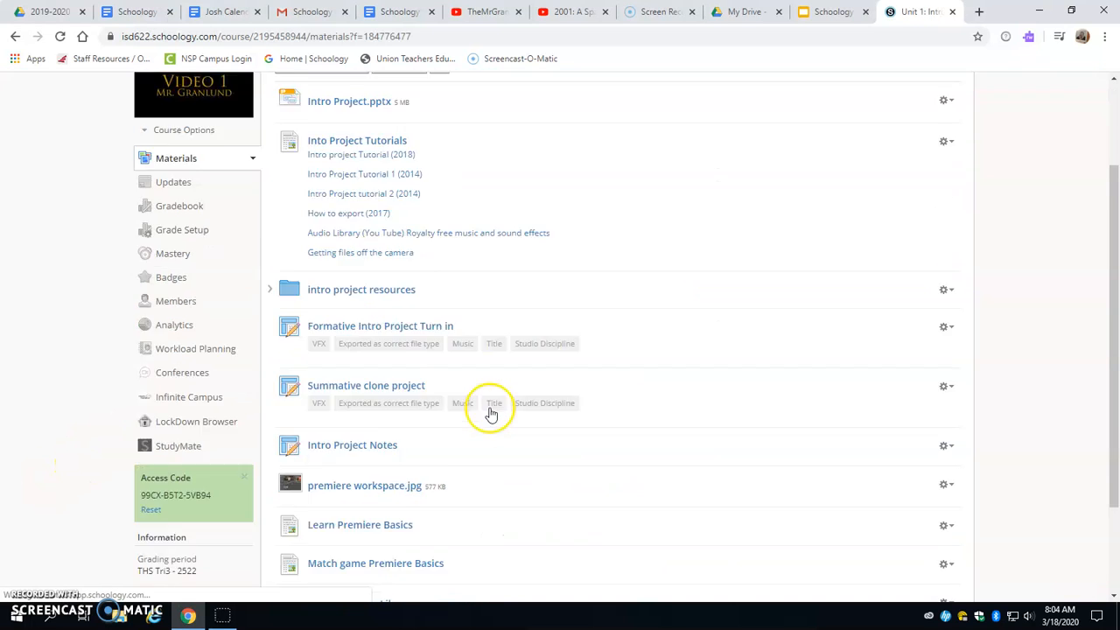
{"action": "scroll", "coordinate": [491, 414], "scroll_direction": "down", "scroll_amount": 2}
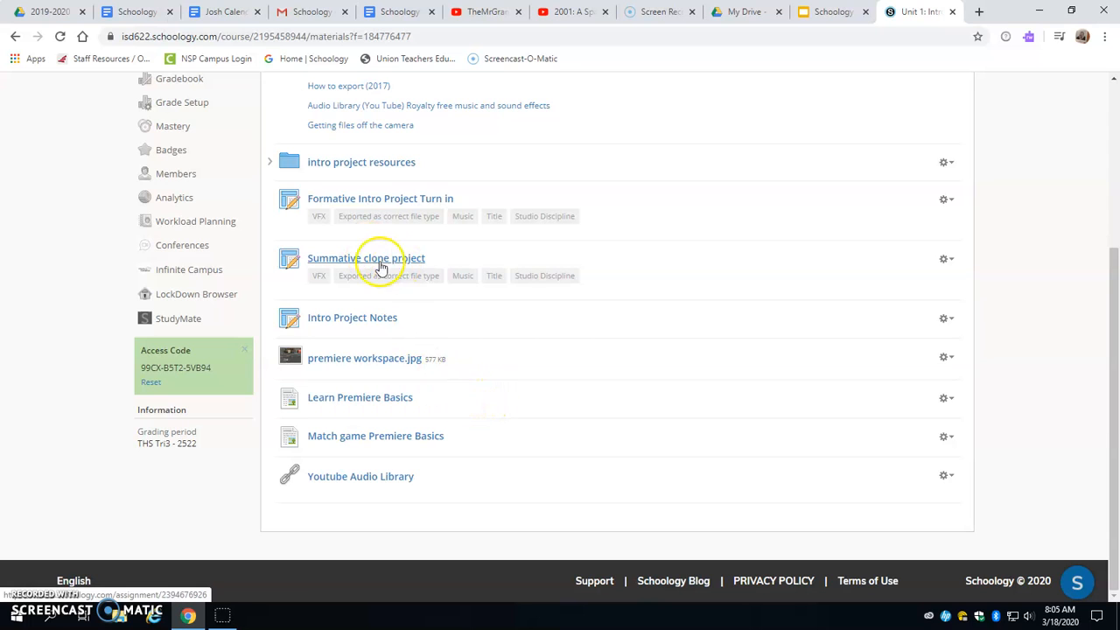
{"action": "left_click", "coordinate": [30, 600]}
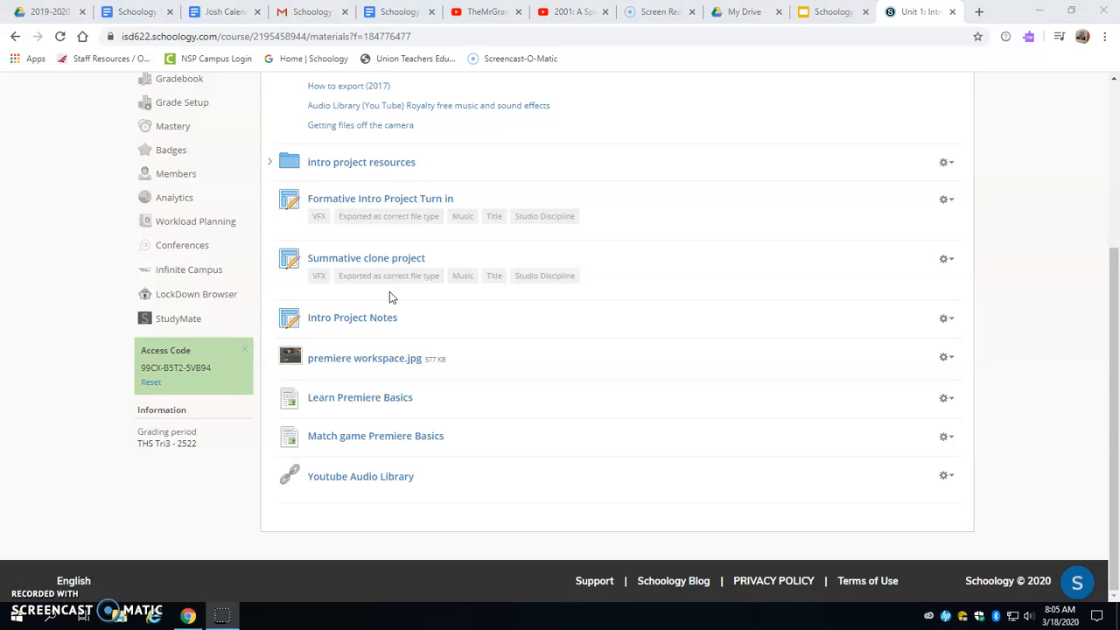
{"action": "left_click", "coordinate": [354, 260]}
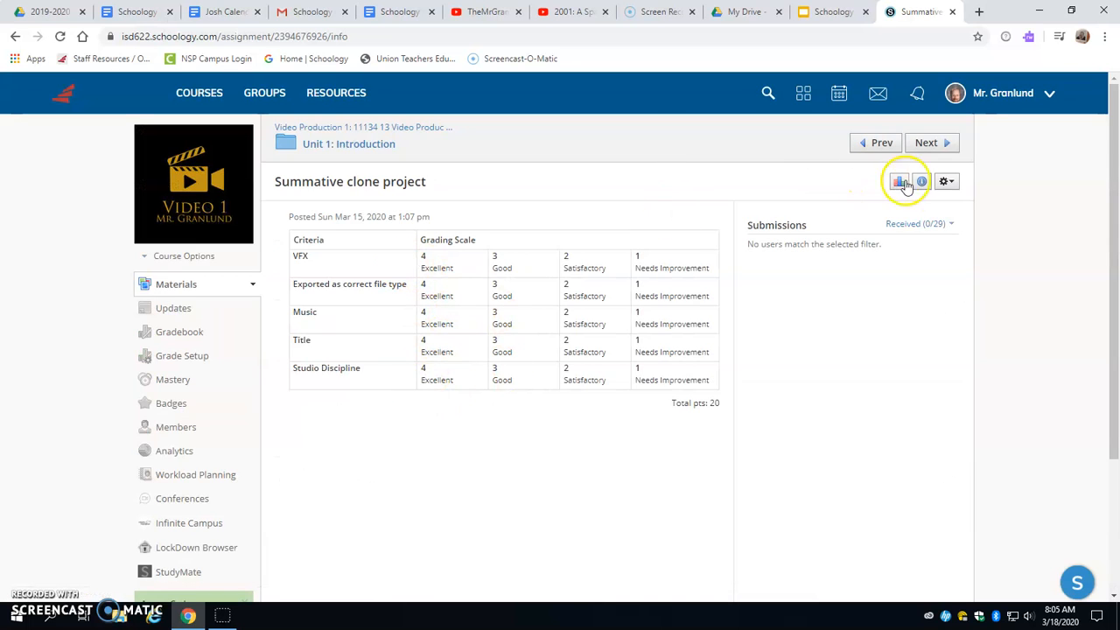
{"action": "left_click", "coordinate": [945, 181]}
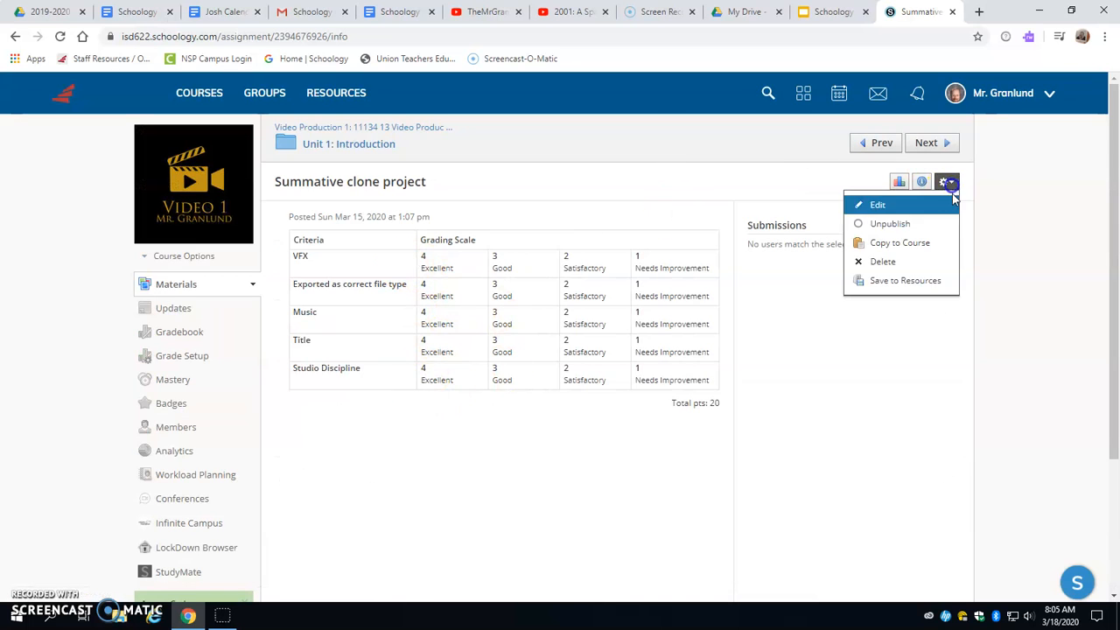
{"action": "left_click", "coordinate": [906, 208]}
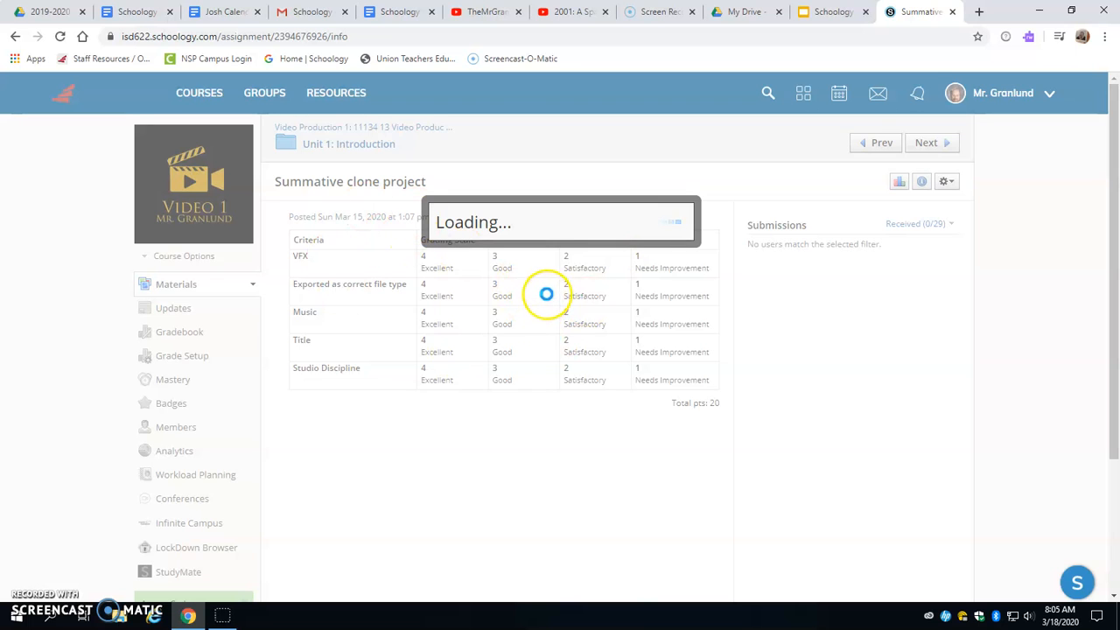
Step: Create a new grading category named Summative for the assignment
{"action": "scroll", "coordinate": [576, 299], "scroll_direction": "down", "scroll_amount": 2}
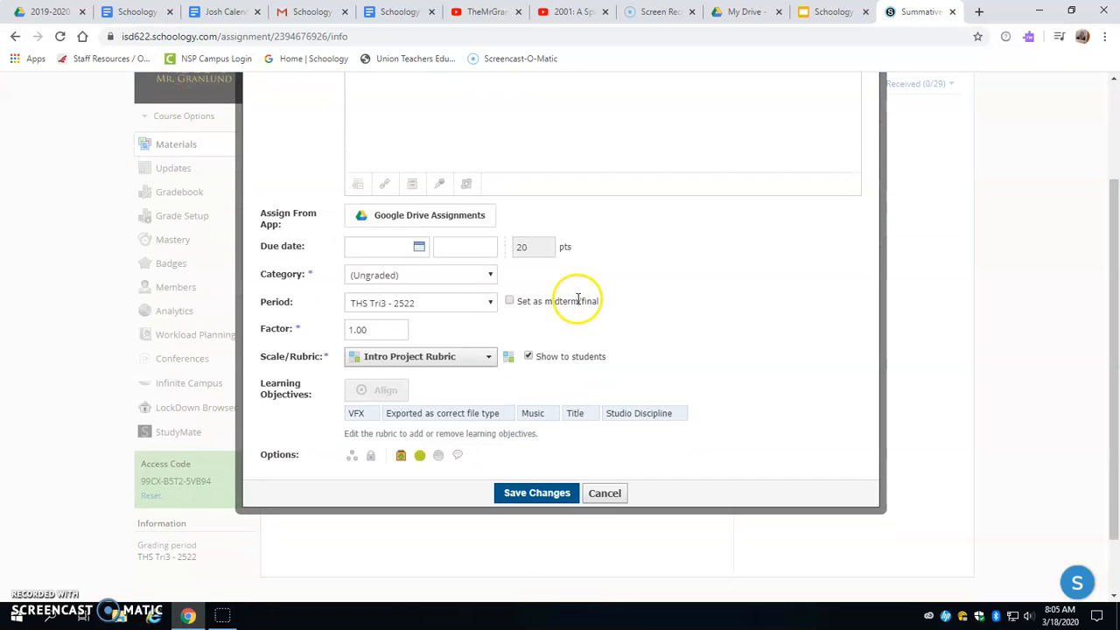
{"action": "left_click", "coordinate": [463, 279]}
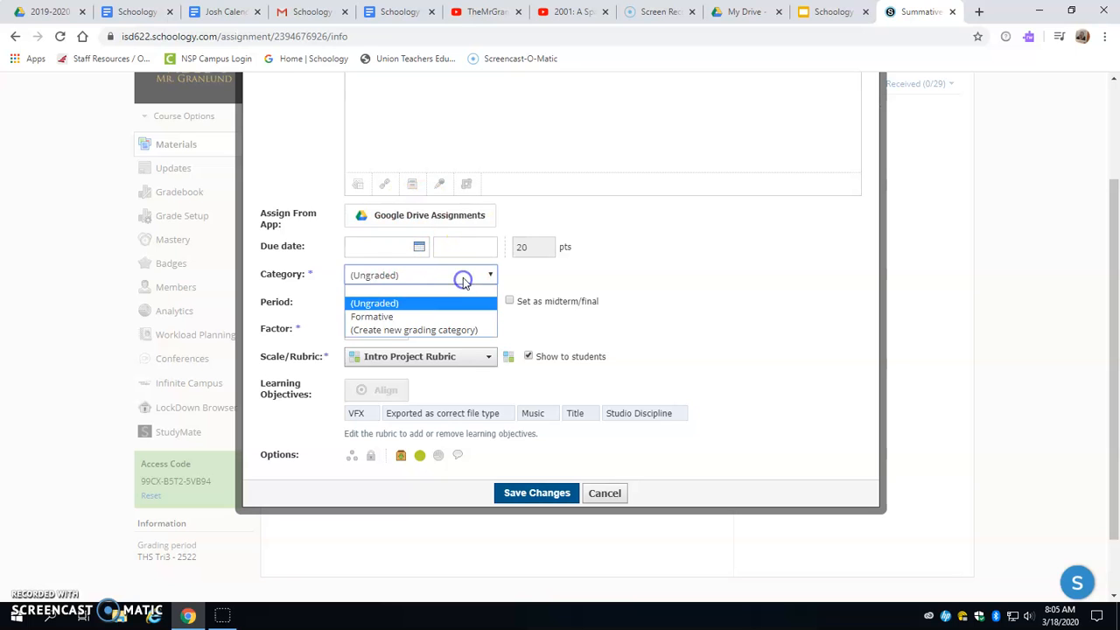
{"action": "left_click", "coordinate": [442, 329]}
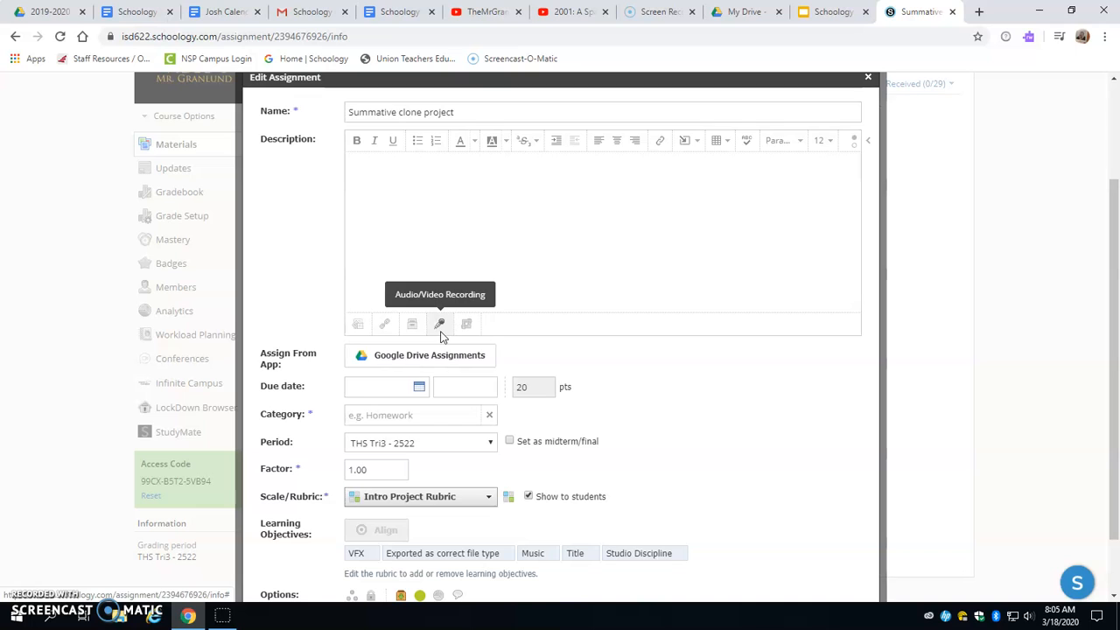
{"action": "left_click", "coordinate": [418, 413]}
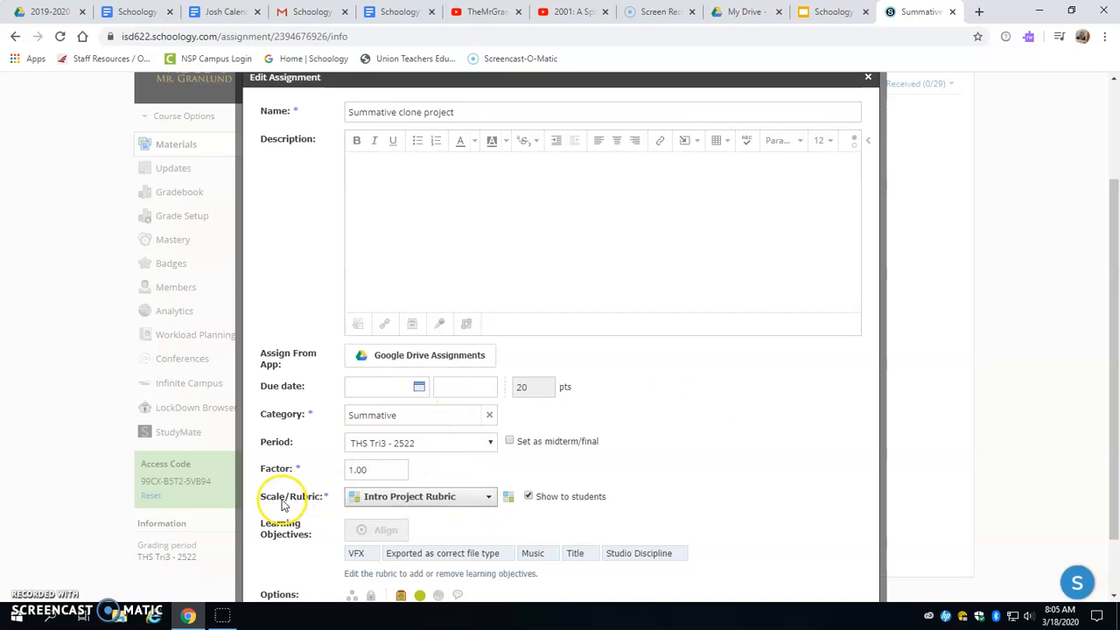
Step: Start a new rubric as the assignment's scale in place of Intro Project Rubric
{"action": "scroll", "coordinate": [687, 443], "scroll_direction": "down", "scroll_amount": 2}
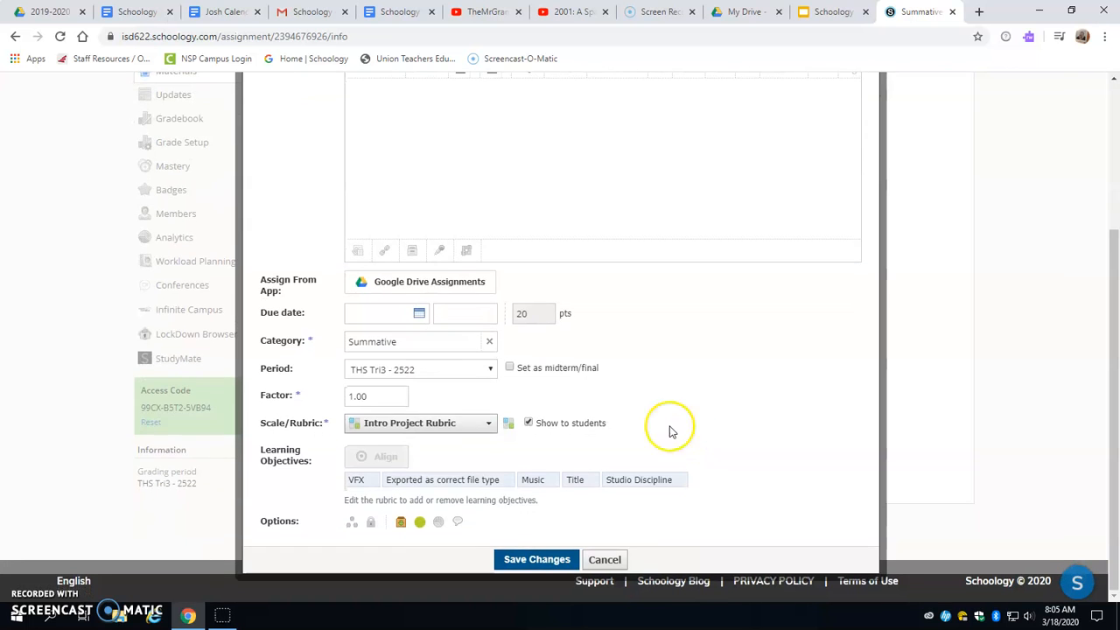
{"action": "left_click", "coordinate": [477, 427]}
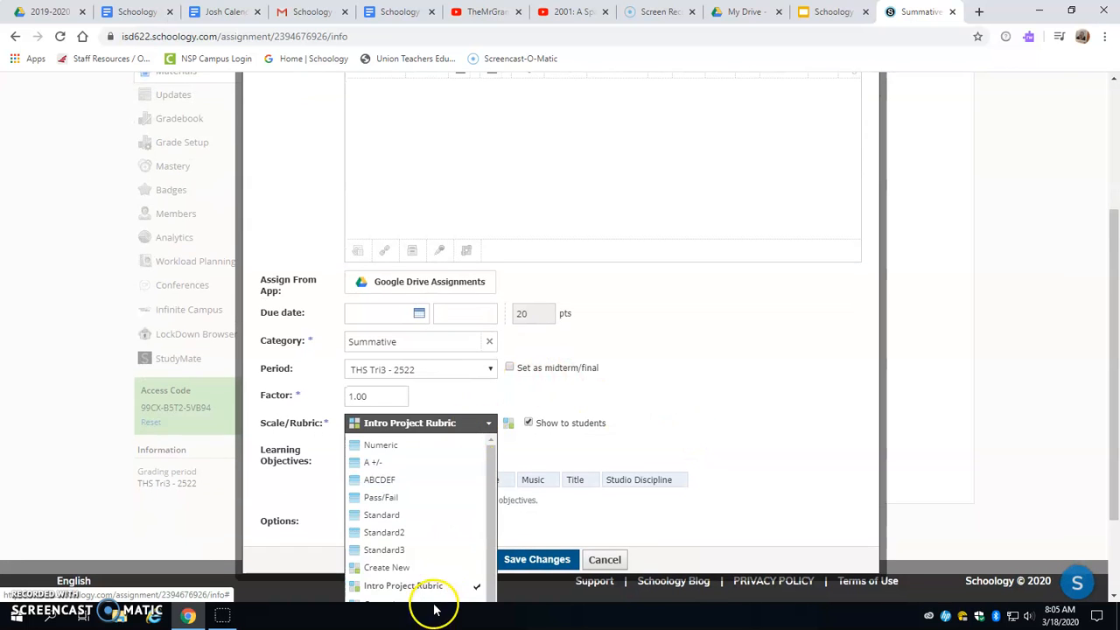
{"action": "scroll", "coordinate": [487, 508], "scroll_direction": "down", "scroll_amount": 1}
{"action": "scroll", "coordinate": [617, 449], "scroll_direction": "down", "scroll_amount": 2}
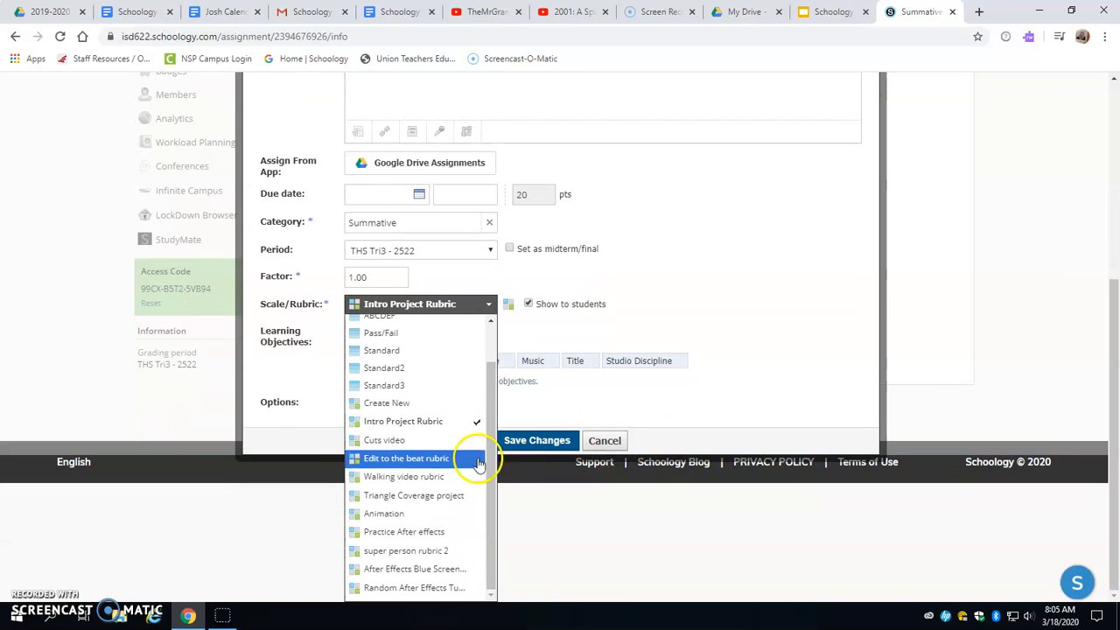
{"action": "left_click", "coordinate": [418, 404]}
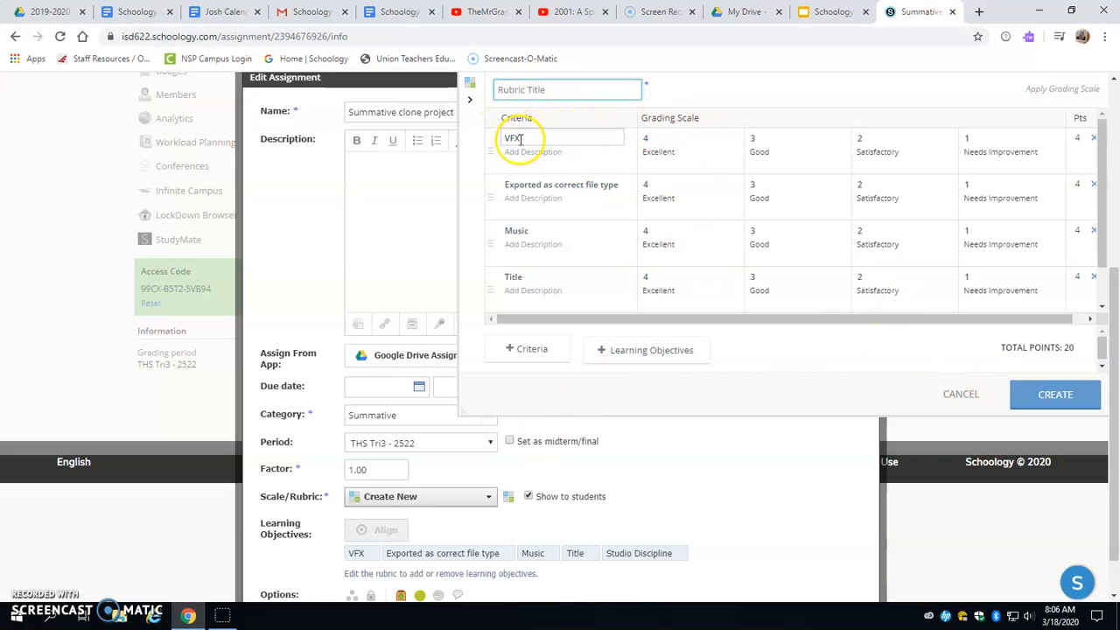
Step: Add a criterion titled Camera work at the end of the new rubric
{"action": "left_click", "coordinate": [546, 152]}
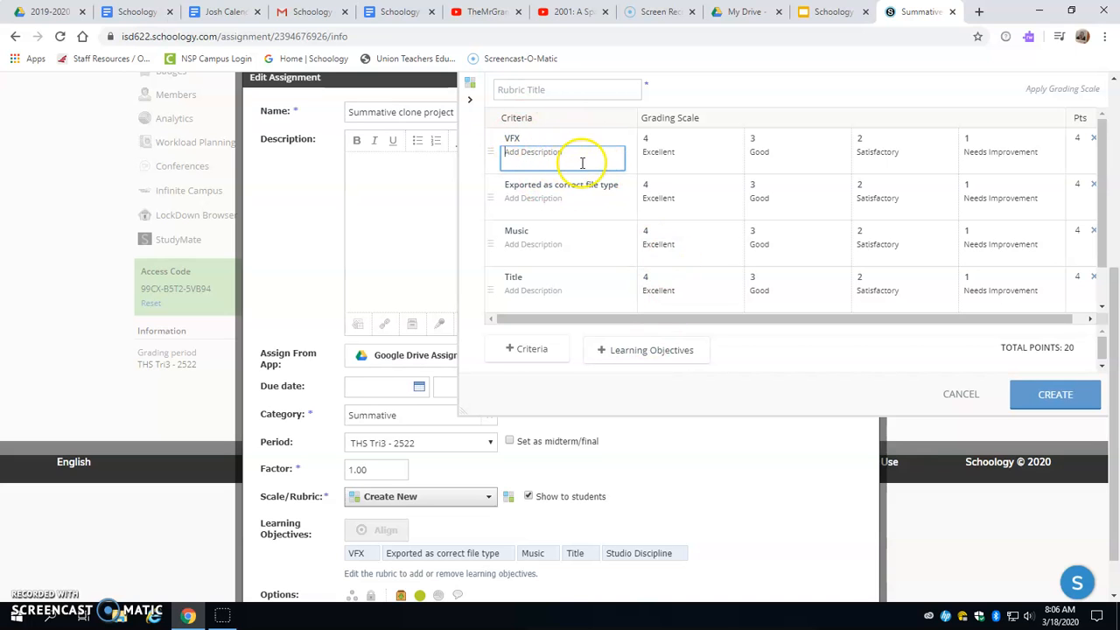
{"action": "left_click", "coordinate": [588, 276]}
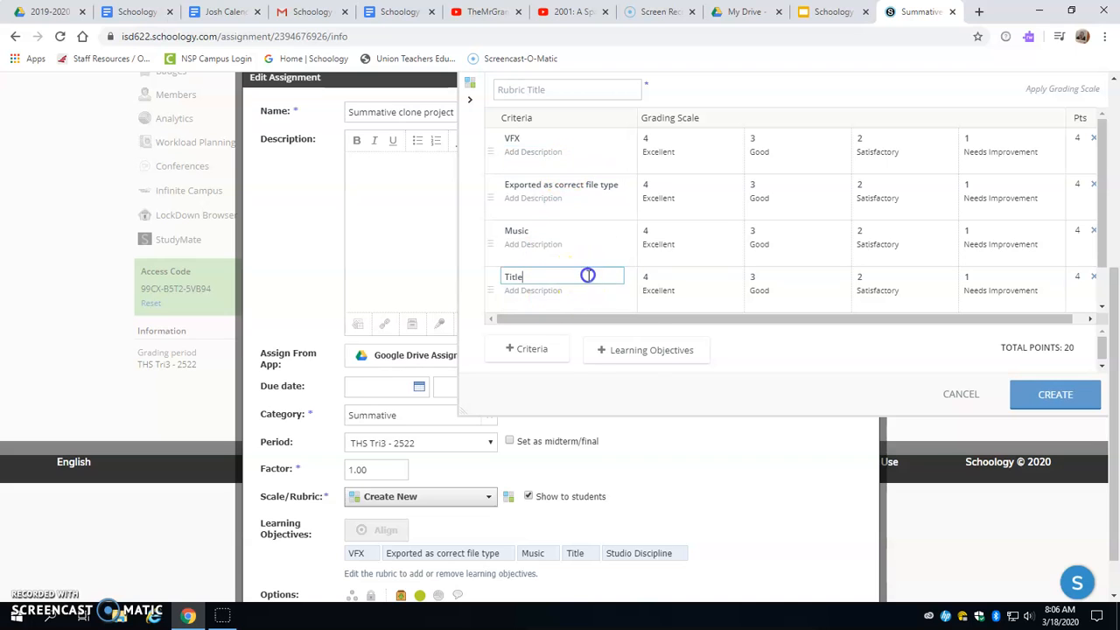
{"action": "left_click", "coordinate": [529, 358]}
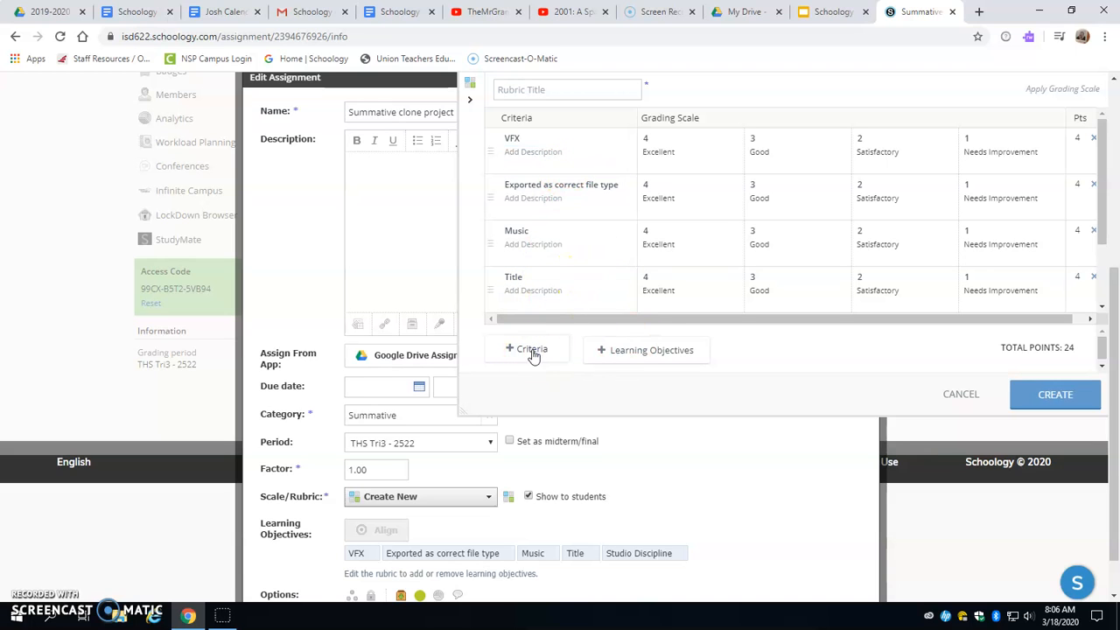
{"action": "scroll", "coordinate": [569, 300], "scroll_direction": "down", "scroll_amount": 2}
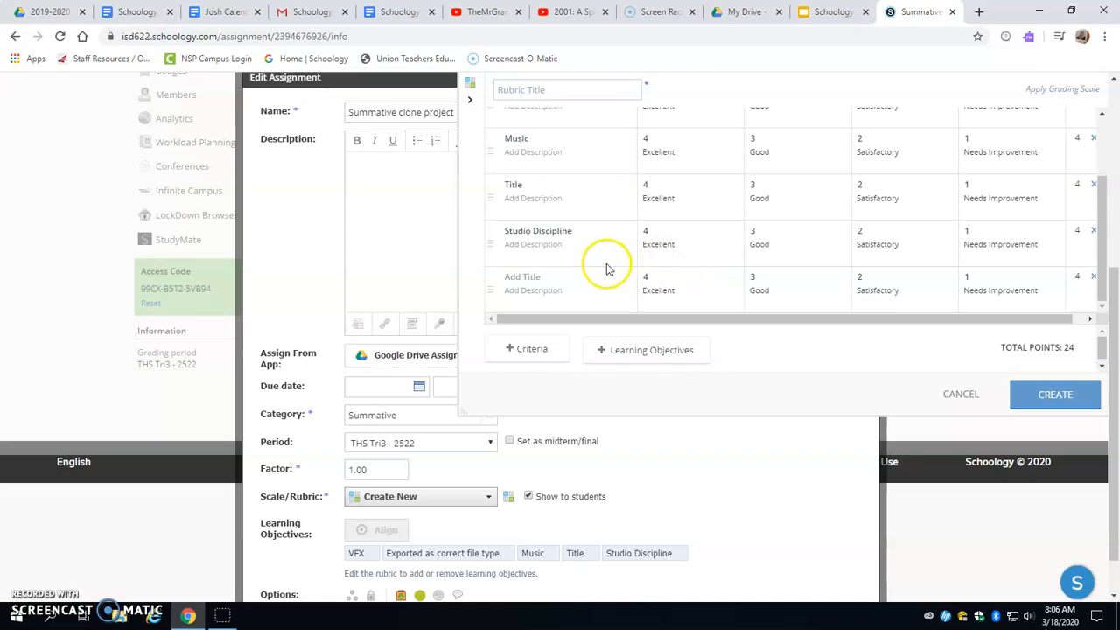
{"action": "left_click", "coordinate": [548, 277]}
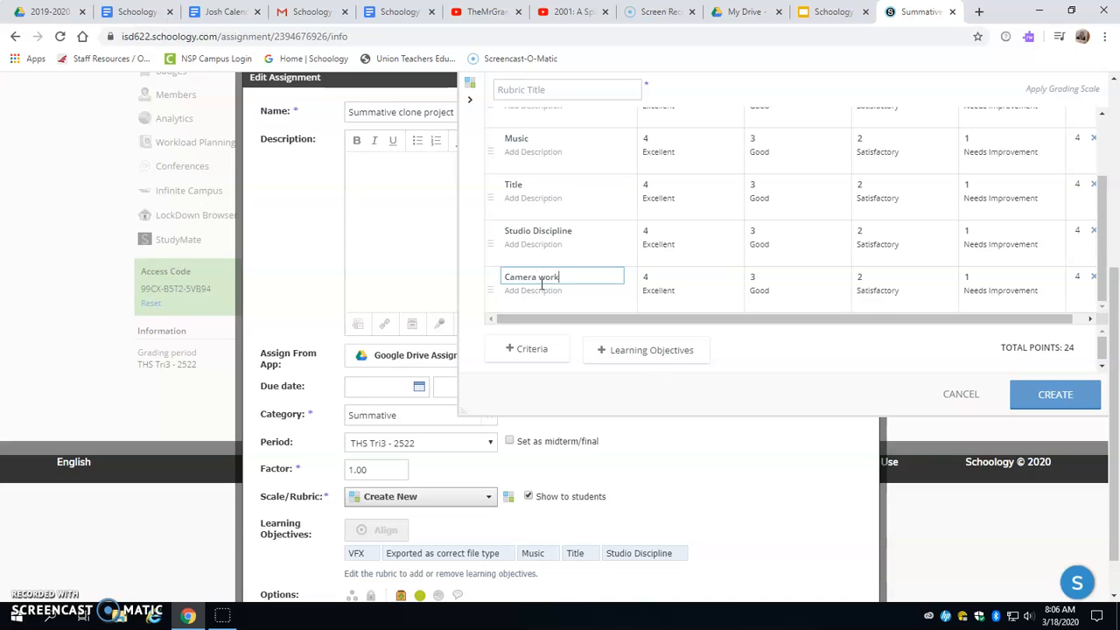
{"action": "left_click", "coordinate": [532, 297]}
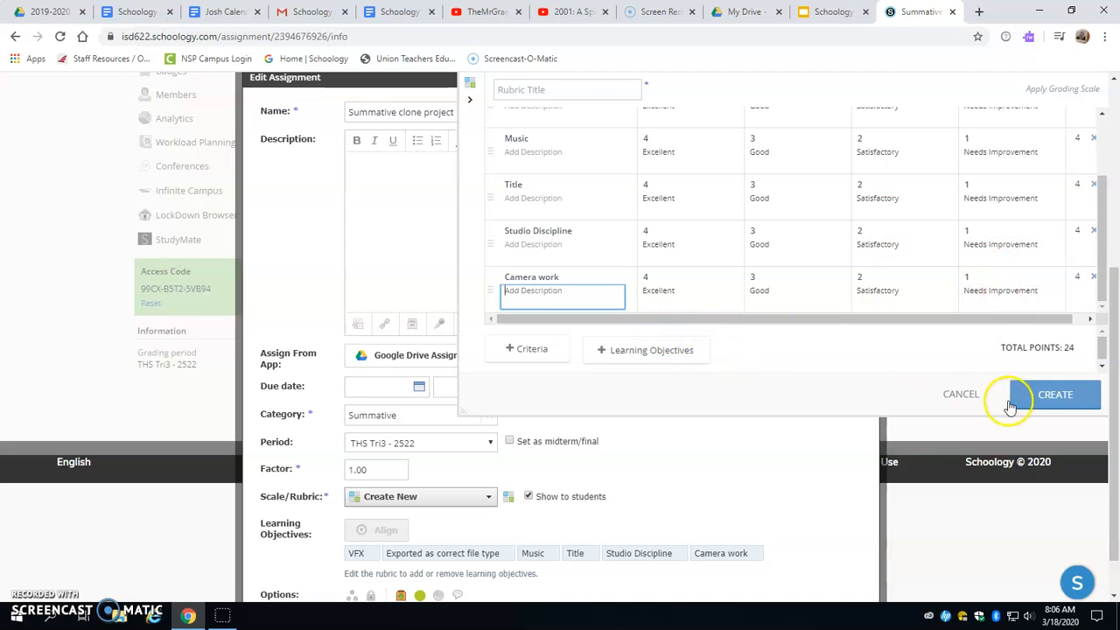
Step: Try to create the untitled rubric, then discard it with its Camera work criterion and close the assignment editor without saving
{"action": "left_click", "coordinate": [1054, 398]}
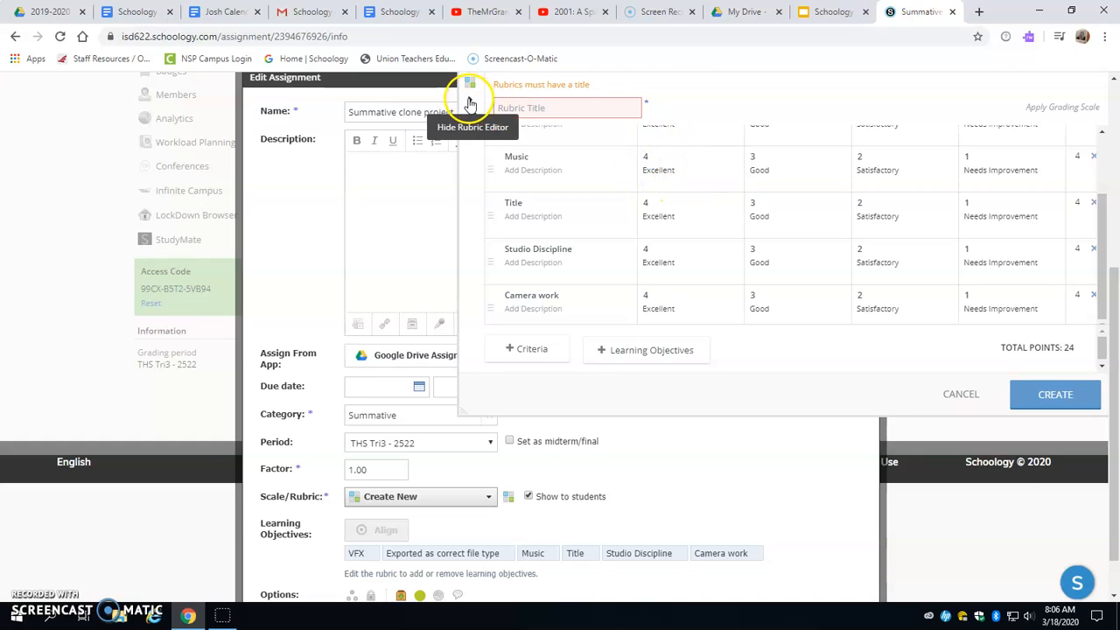
{"action": "scroll", "coordinate": [1092, 219], "scroll_direction": "down", "scroll_amount": 1}
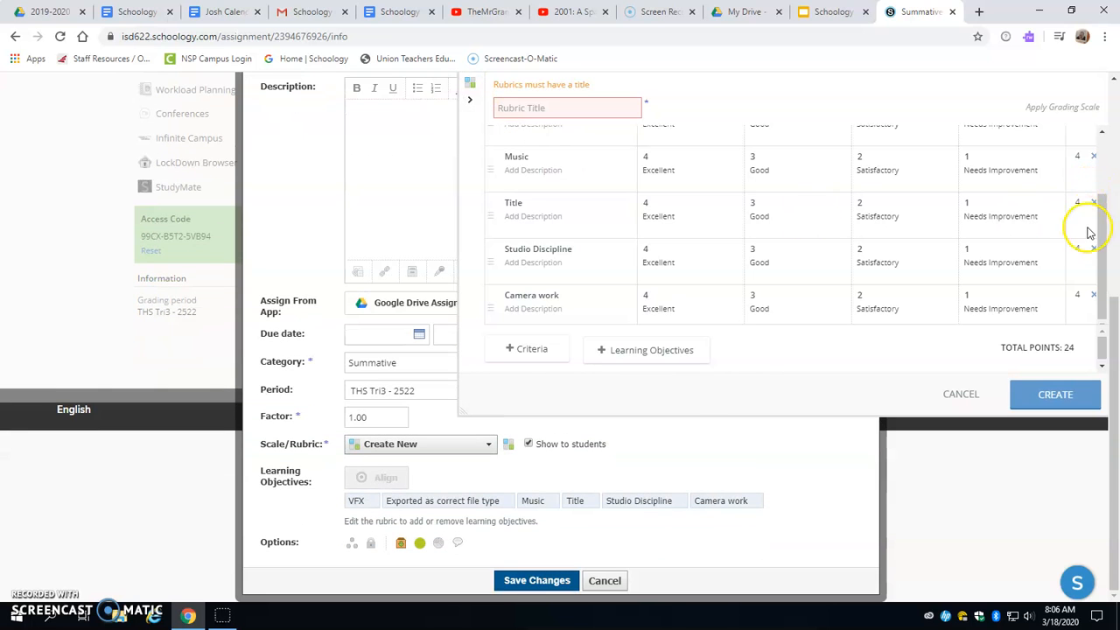
{"action": "left_click", "coordinate": [1093, 294]}
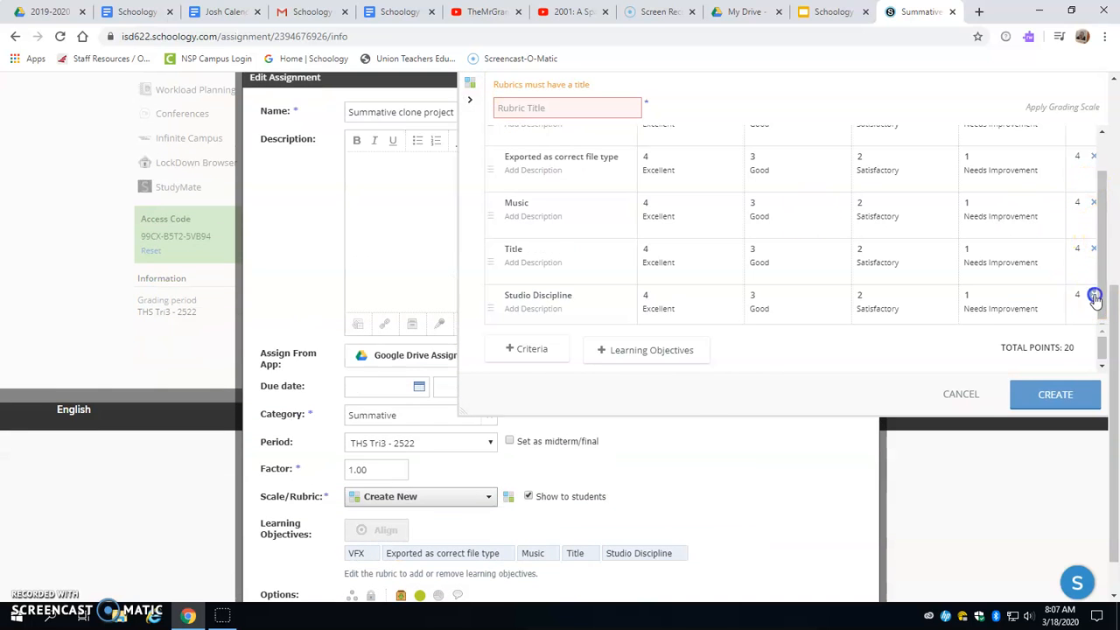
{"action": "left_click", "coordinate": [962, 394]}
{"action": "left_click", "coordinate": [868, 77]}
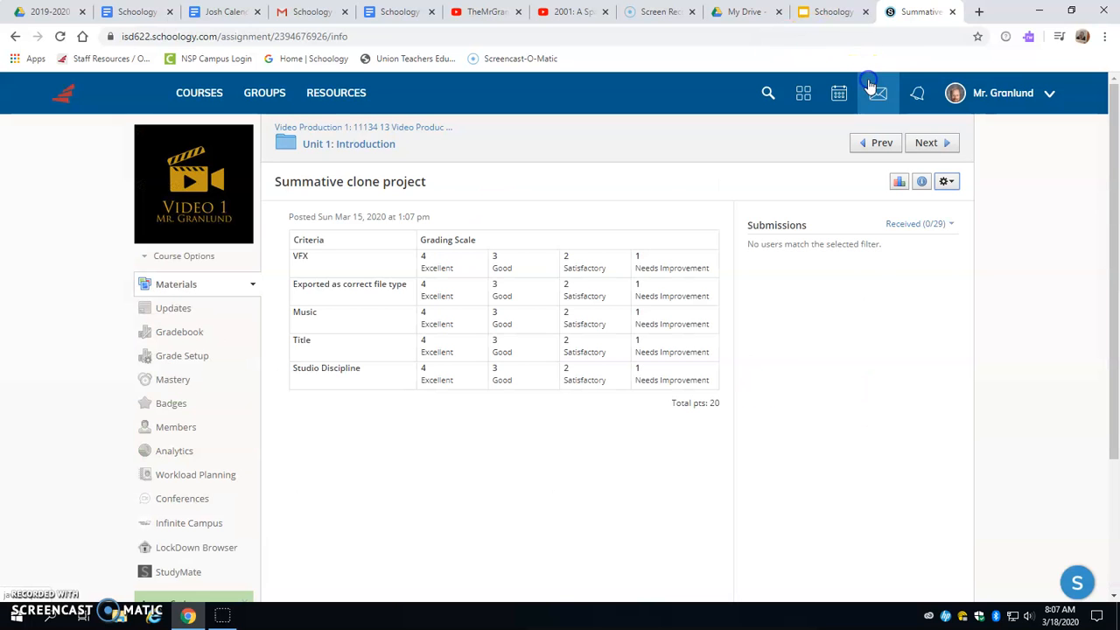
Step: Go to the personal Resources library and view the types of resources that can be added
{"action": "left_click", "coordinate": [977, 11]}
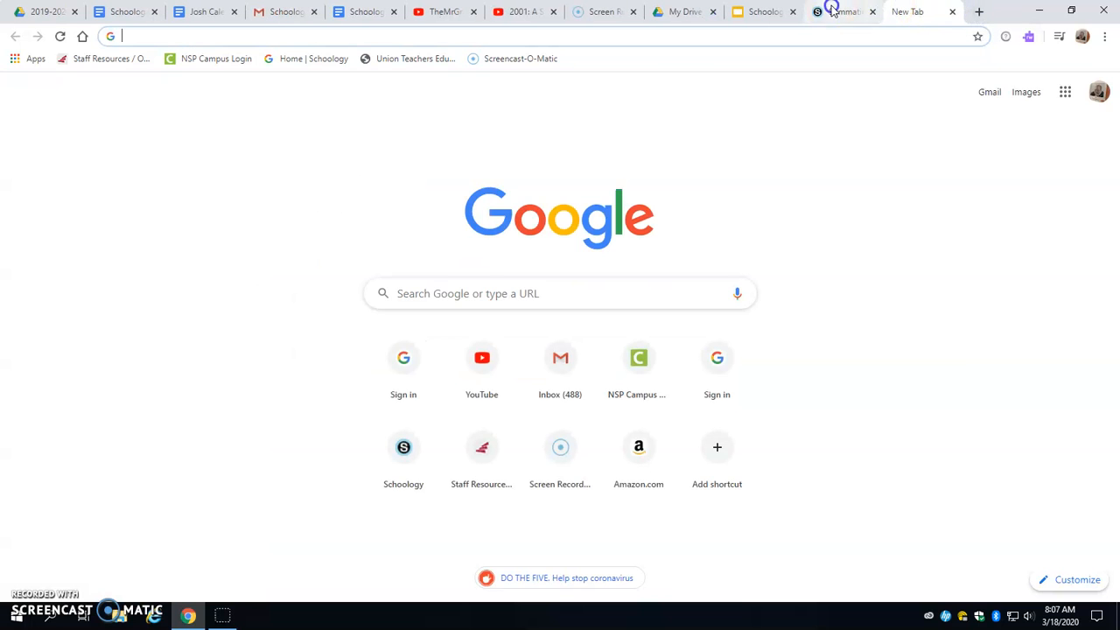
{"action": "left_click", "coordinate": [832, 12]}
{"action": "left_click", "coordinate": [341, 94]}
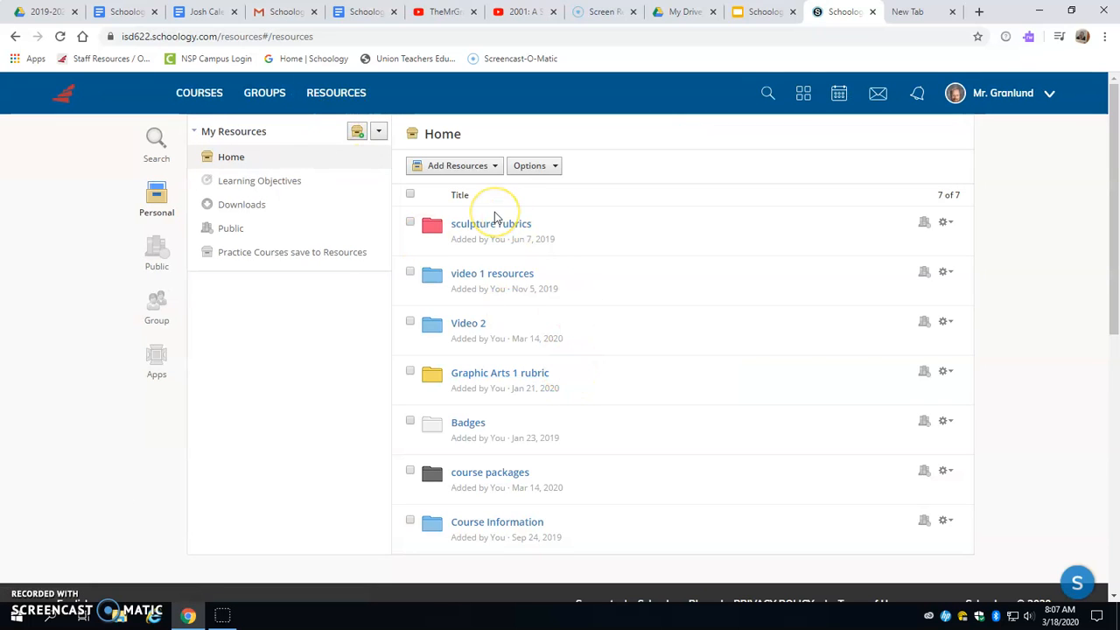
{"action": "left_click", "coordinate": [461, 166]}
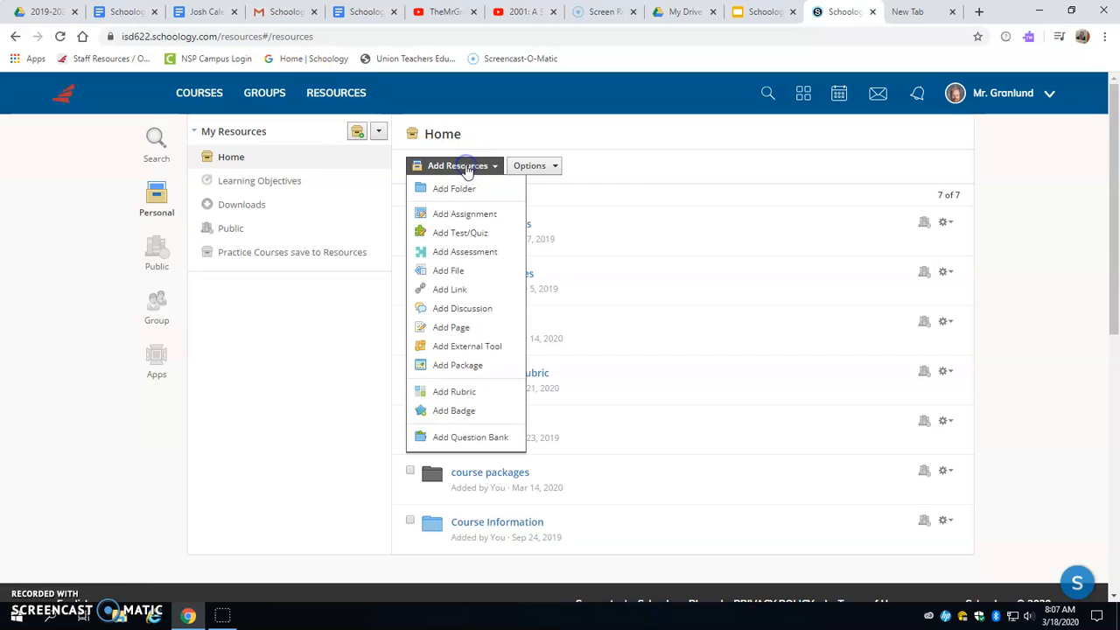
{"action": "left_click", "coordinate": [700, 120]}
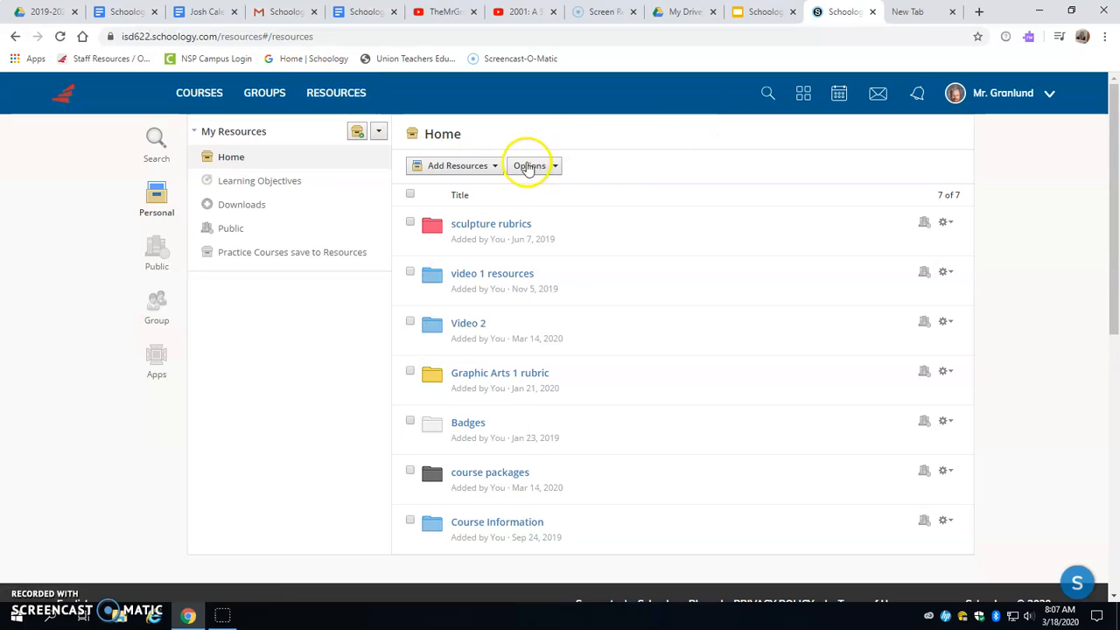
Step: Open the video 1 resources folder and look through its saved rubrics
{"action": "left_click", "coordinate": [484, 278]}
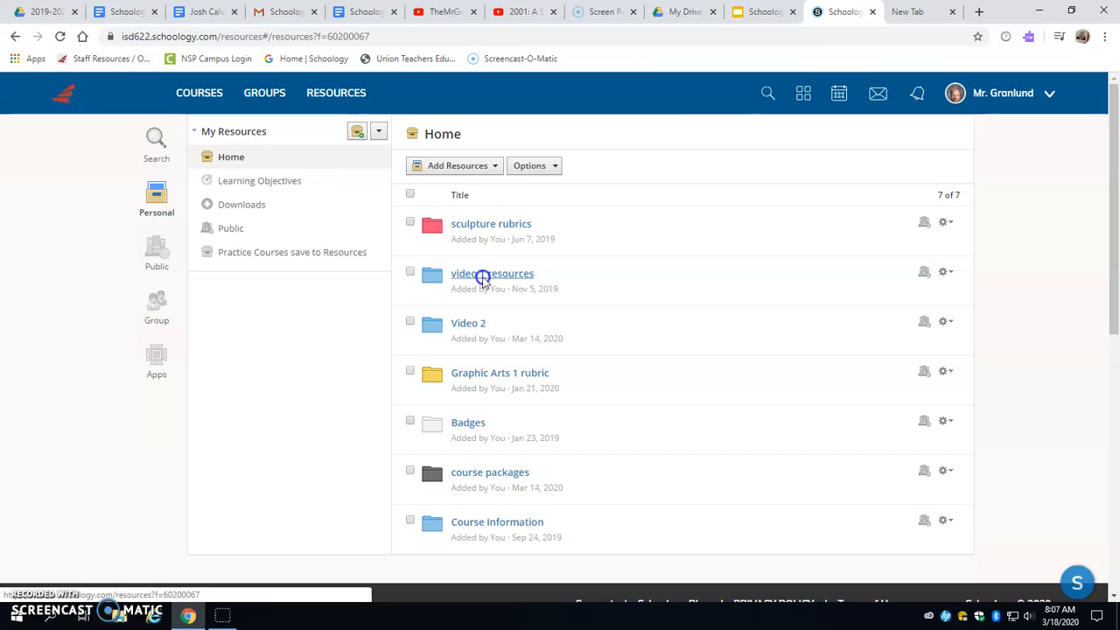
{"action": "scroll", "coordinate": [610, 259], "scroll_direction": "down", "scroll_amount": 2}
{"action": "scroll", "coordinate": [608, 250], "scroll_direction": "down", "scroll_amount": 4}
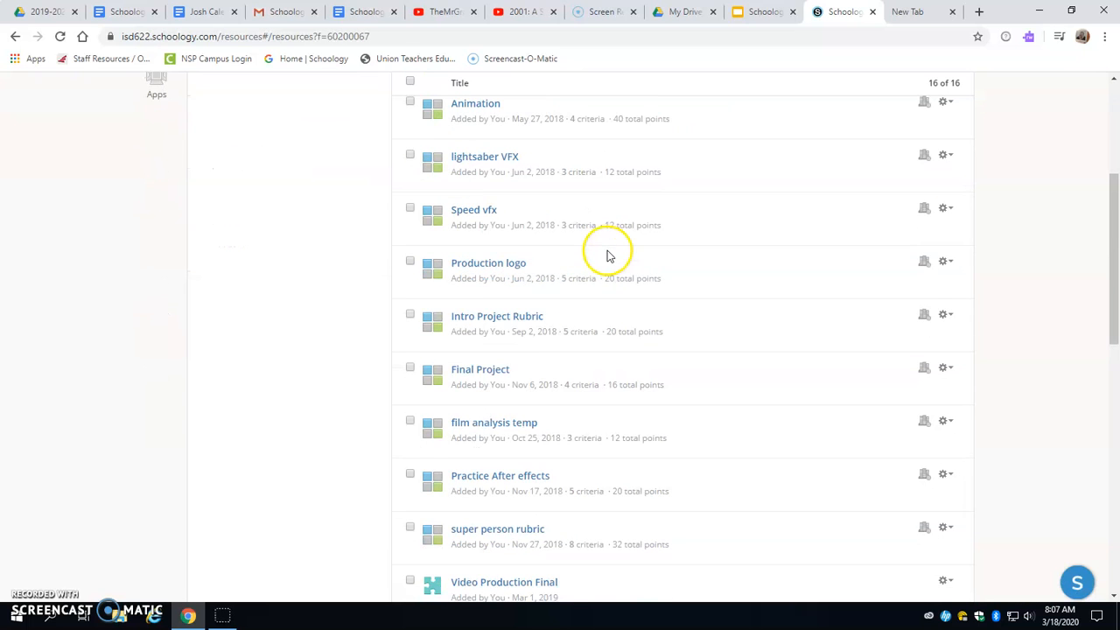
{"action": "scroll", "coordinate": [544, 400], "scroll_direction": "up", "scroll_amount": 6}
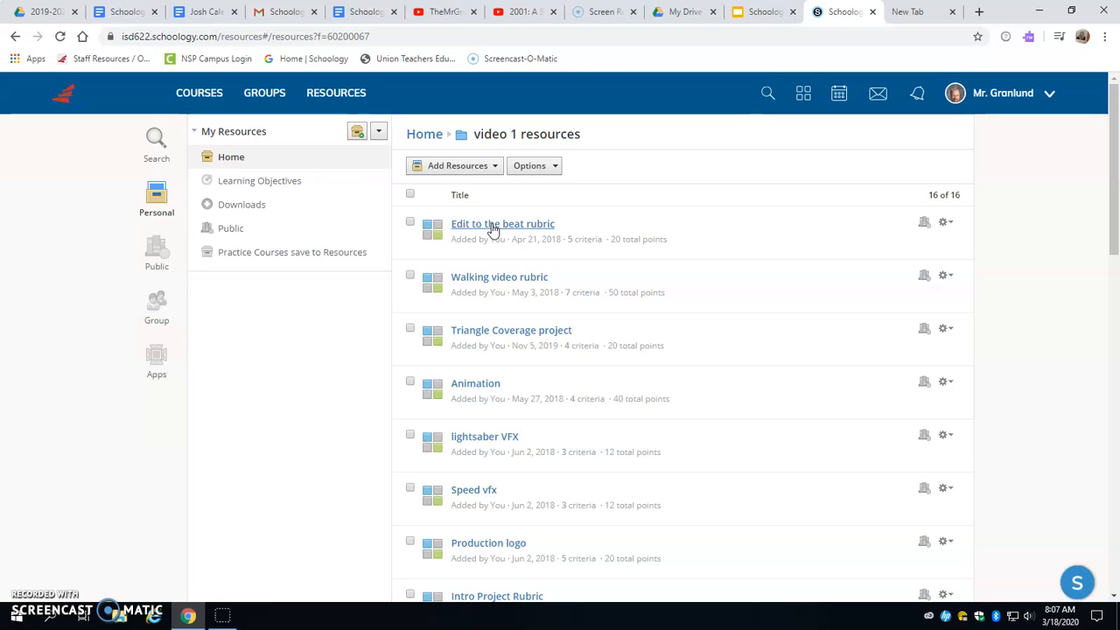
Step: Add a new rubric titled Final Project to the video 1 resources folder
{"action": "left_click", "coordinate": [471, 166]}
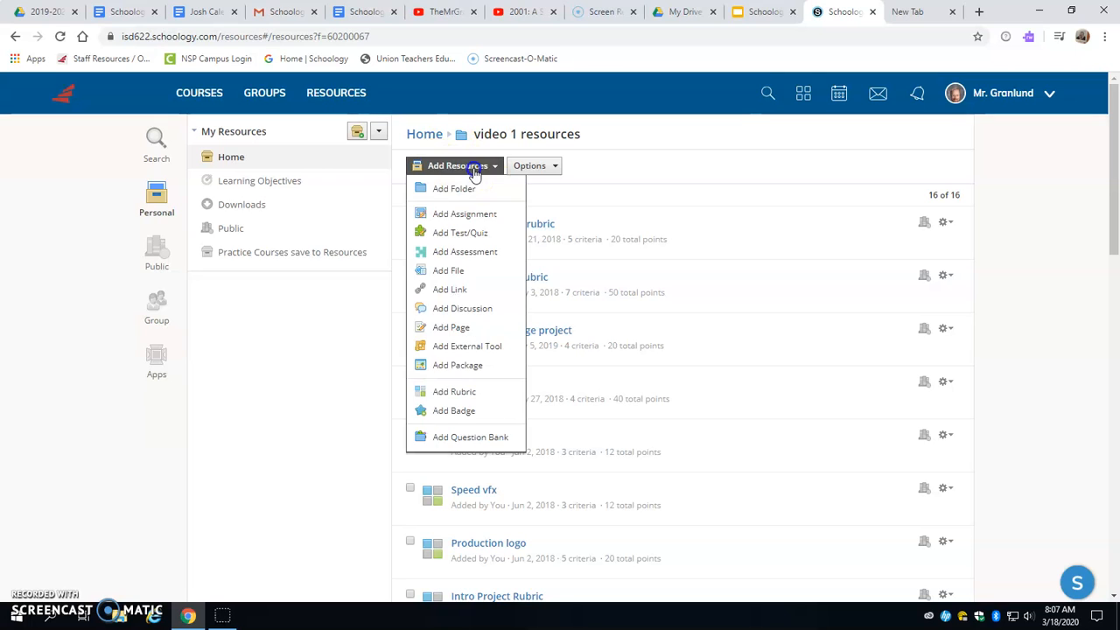
{"action": "left_click", "coordinate": [468, 169]}
{"action": "left_click", "coordinate": [453, 392]}
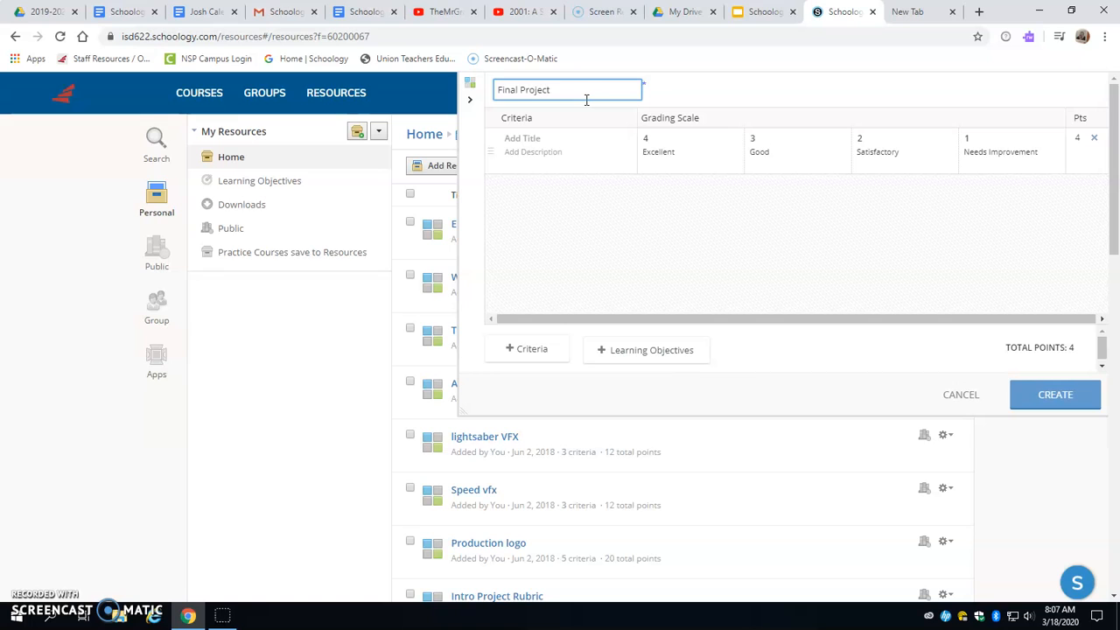
Step: Fill in a Pre-Production criterion with a 5-point Excellent rating and a 4-point rating labelled "very good"
{"action": "left_click", "coordinate": [578, 140]}
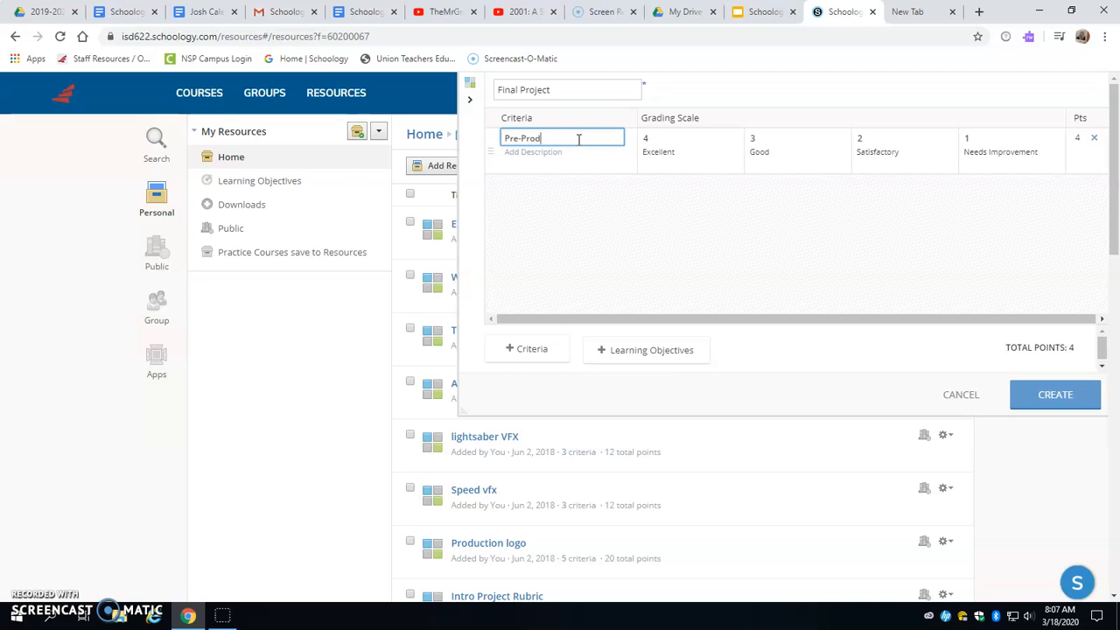
{"action": "left_click", "coordinate": [639, 137]}
{"action": "left_click", "coordinate": [651, 137]}
{"action": "type", "text": "4"}
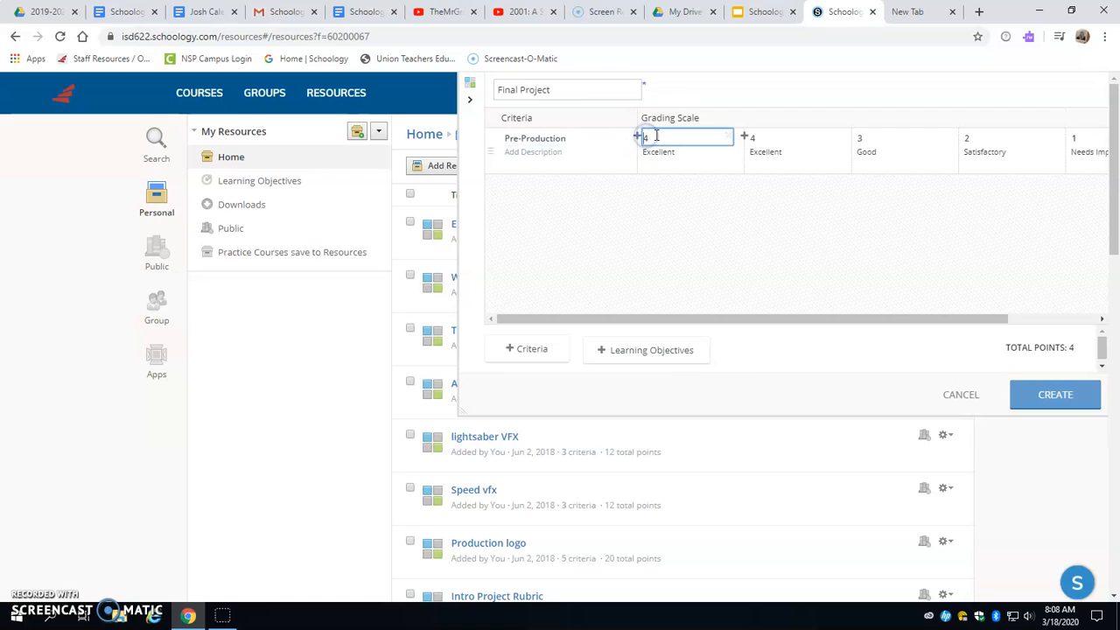
{"action": "left_click", "coordinate": [655, 137]}
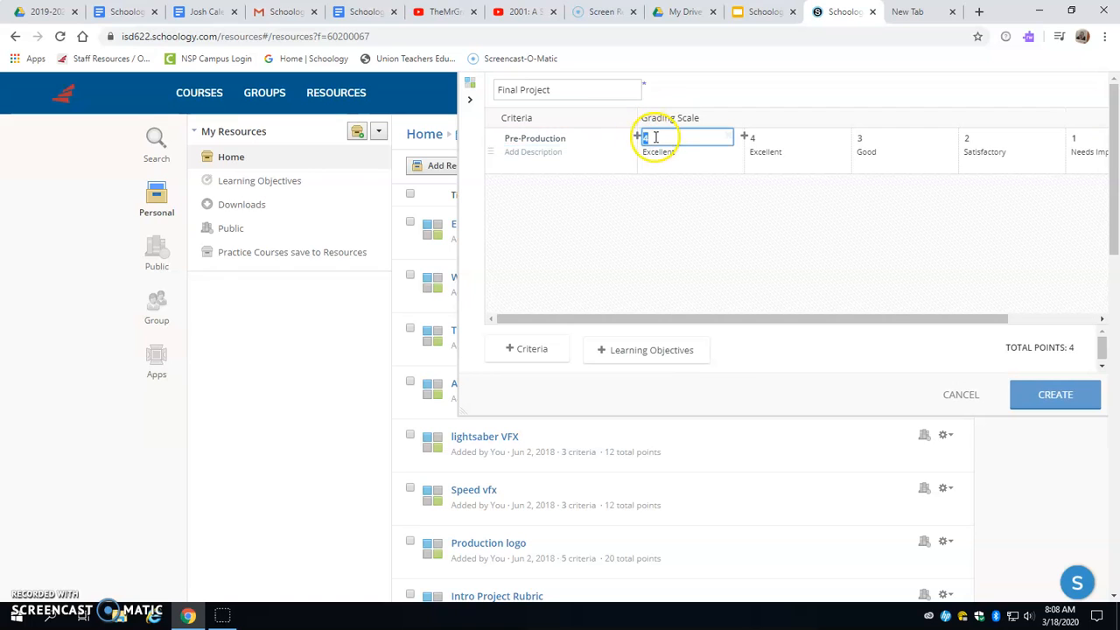
{"action": "key", "text": "BackSpace"}
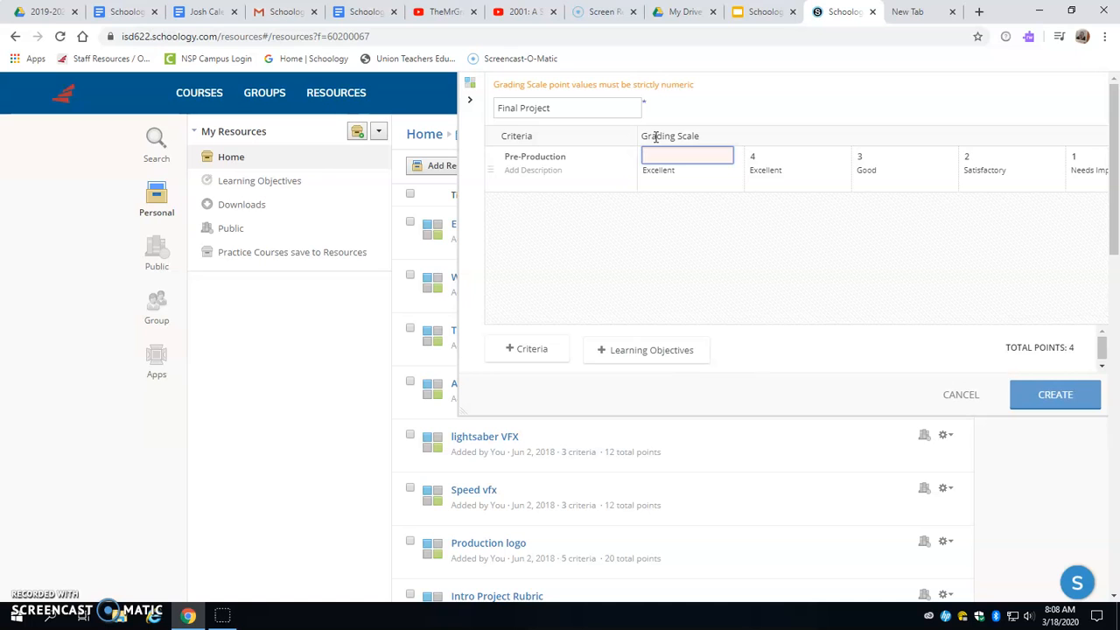
{"action": "type", "text": "5"}
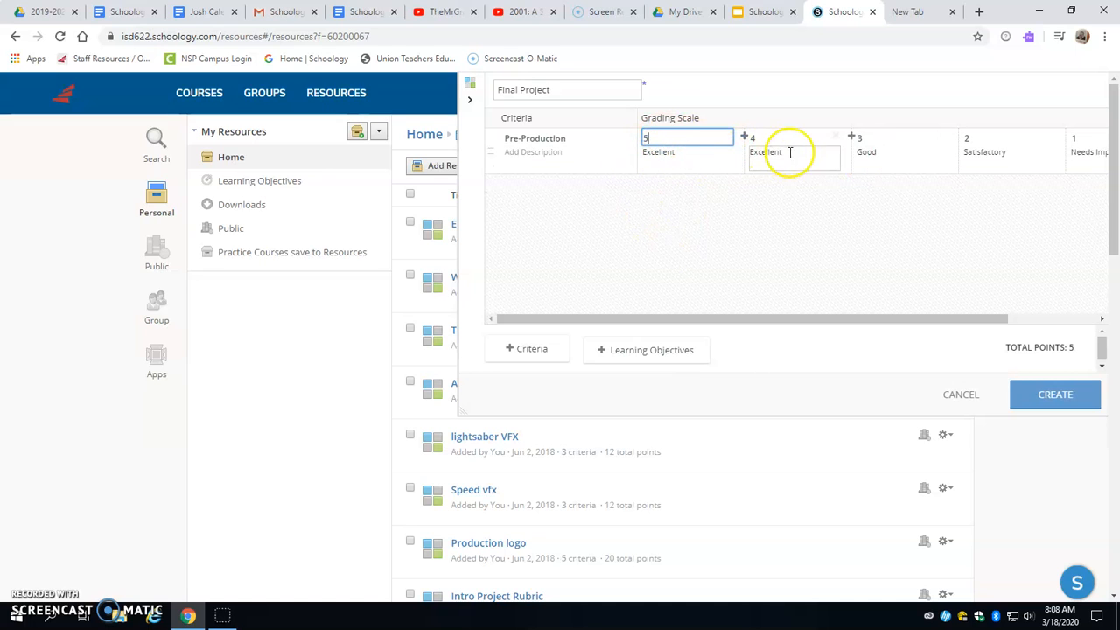
{"action": "left_click_drag", "start_coordinate": [806, 153], "coordinate": [739, 153]}
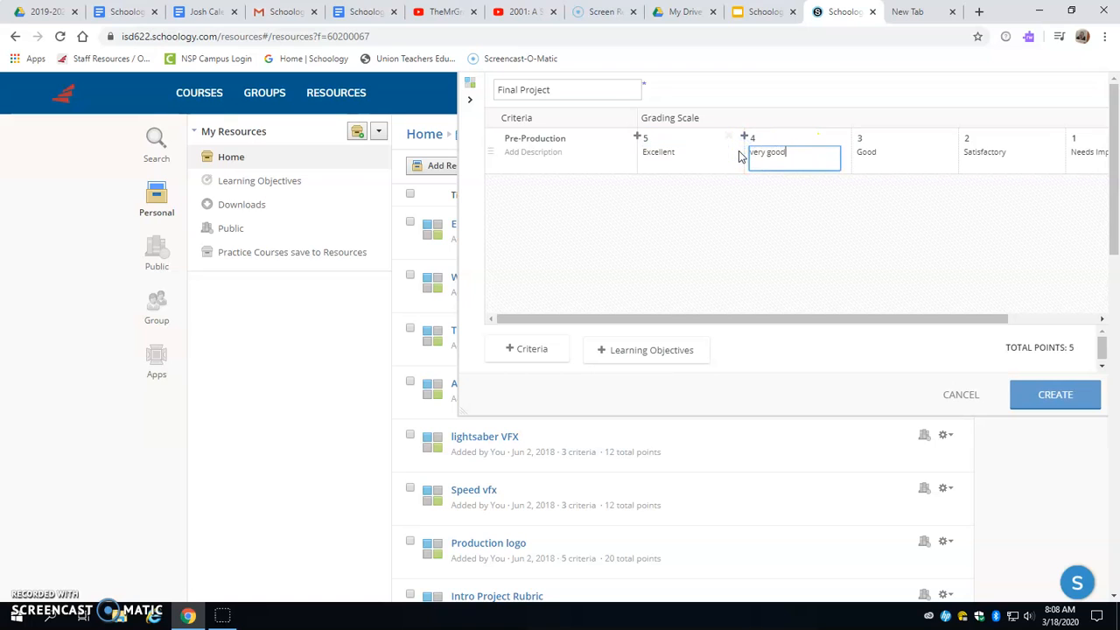
{"action": "left_click", "coordinate": [701, 154]}
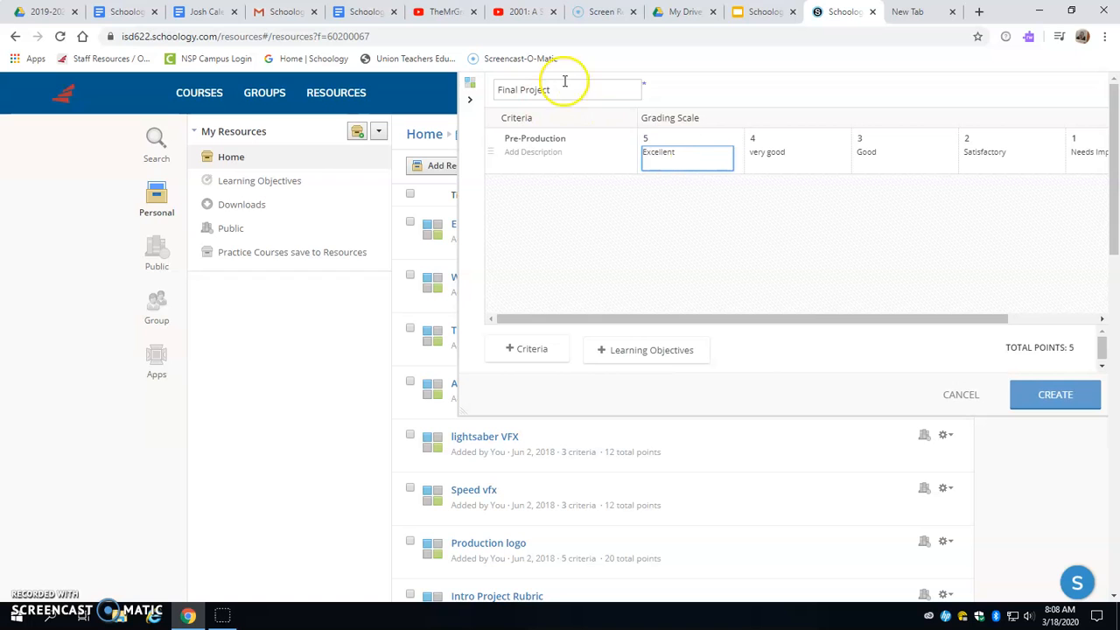
Step: Browse the learning objectives available for the rubric down to Minnesota's state standards
{"action": "left_click", "coordinate": [650, 350]}
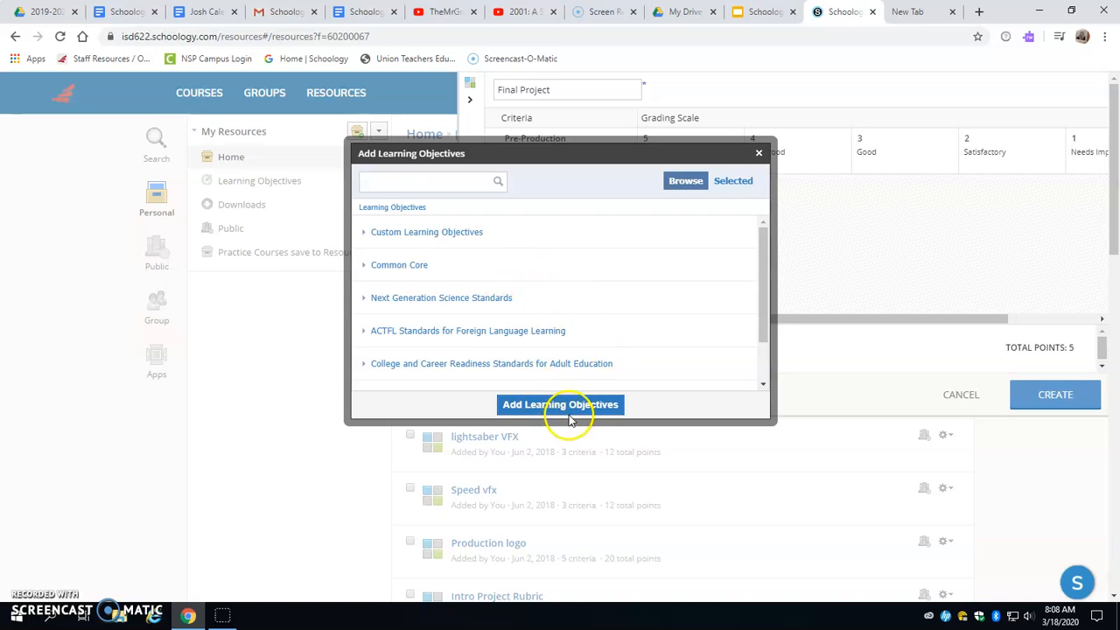
{"action": "left_click", "coordinate": [758, 154]}
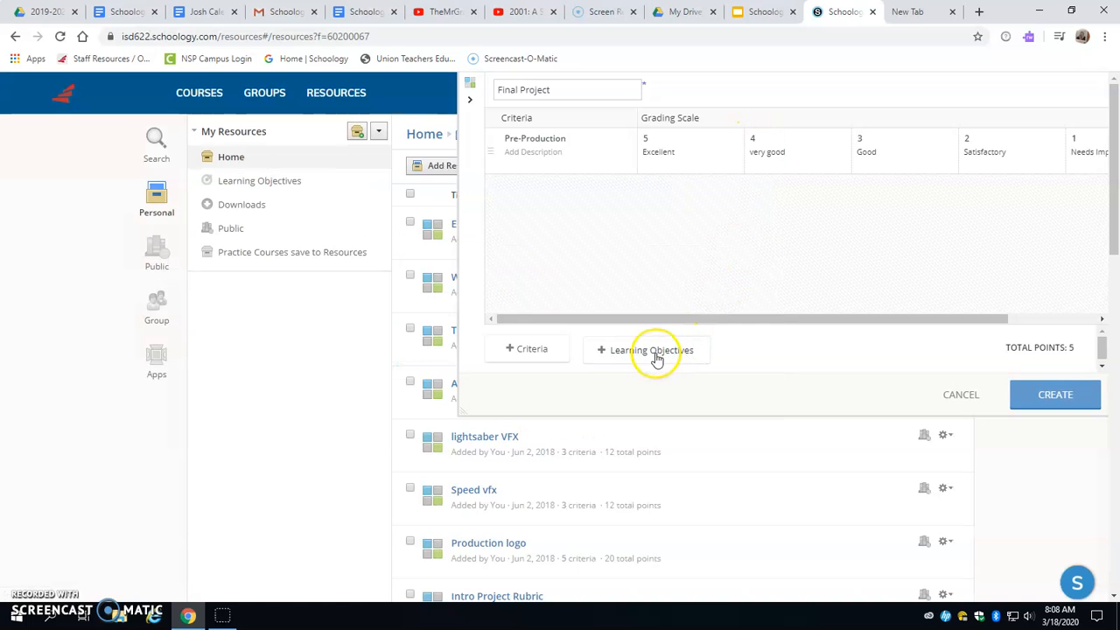
{"action": "left_click", "coordinate": [654, 355]}
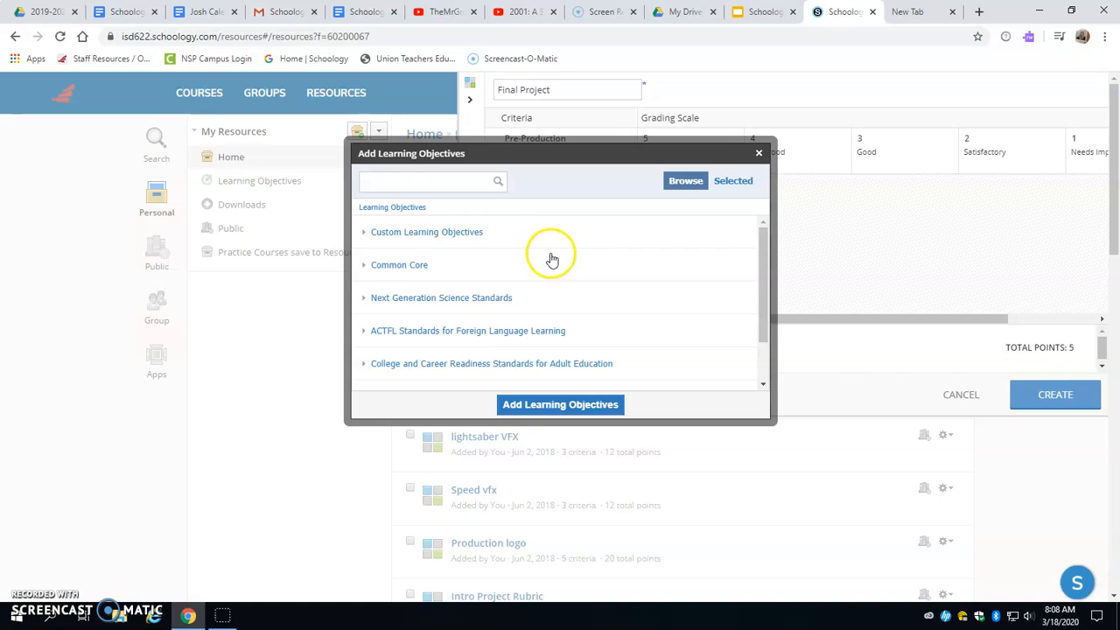
{"action": "scroll", "coordinate": [553, 259], "scroll_direction": "down", "scroll_amount": 1}
{"action": "scroll", "coordinate": [553, 260], "scroll_direction": "down", "scroll_amount": 1}
{"action": "left_click", "coordinate": [398, 300]}
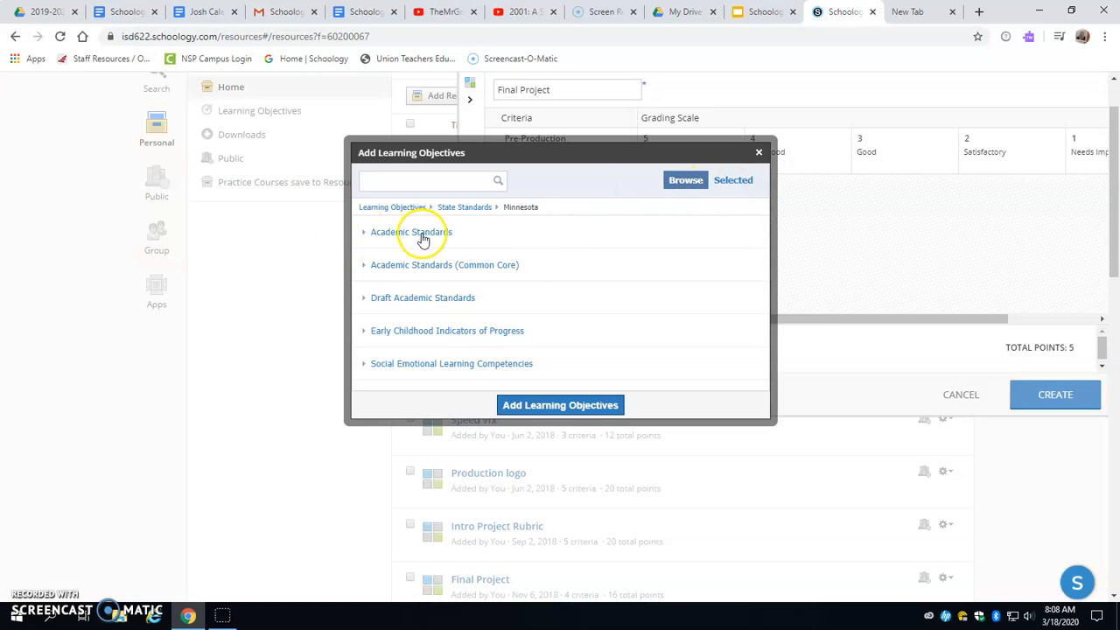
Step: Examine Minnesota's Academic Standards for The Arts (2008), Grades 9-12
{"action": "scroll", "coordinate": [444, 242], "scroll_direction": "down", "scroll_amount": 1}
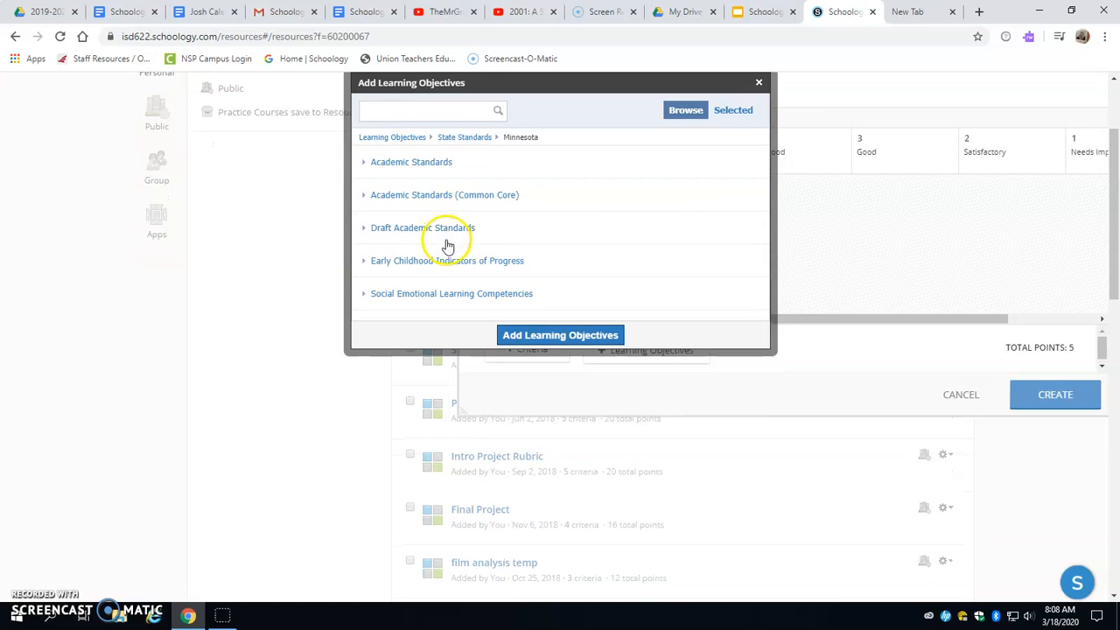
{"action": "left_click", "coordinate": [401, 161]}
{"action": "scroll", "coordinate": [472, 271], "scroll_direction": "down", "scroll_amount": 3}
{"action": "scroll", "coordinate": [473, 271], "scroll_direction": "down", "scroll_amount": 1}
{"action": "left_click", "coordinate": [420, 370]}
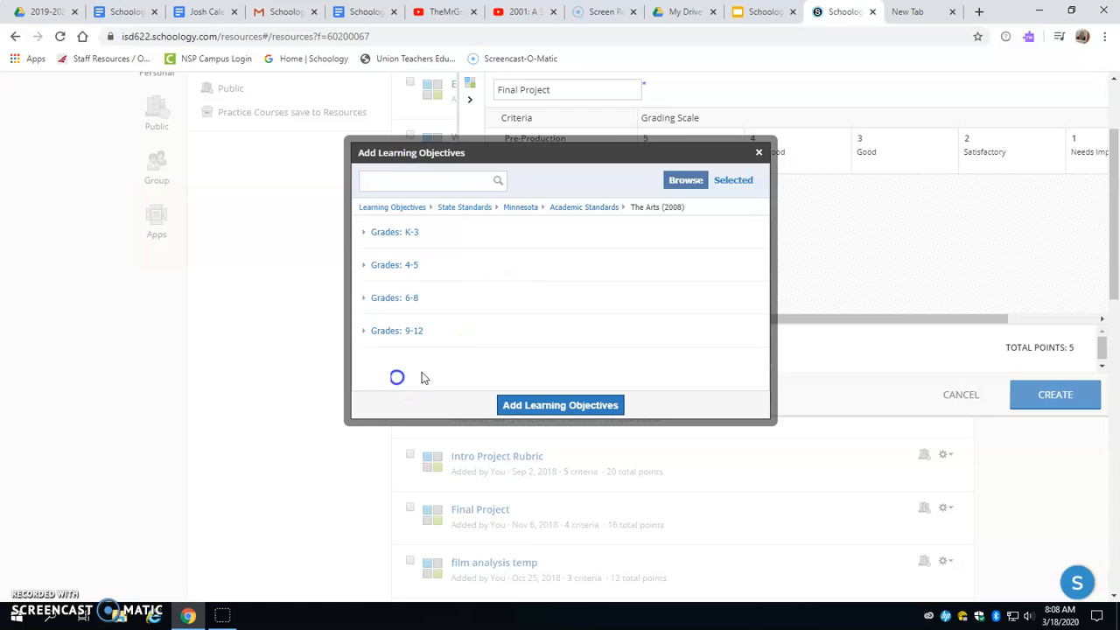
{"action": "left_click", "coordinate": [395, 333]}
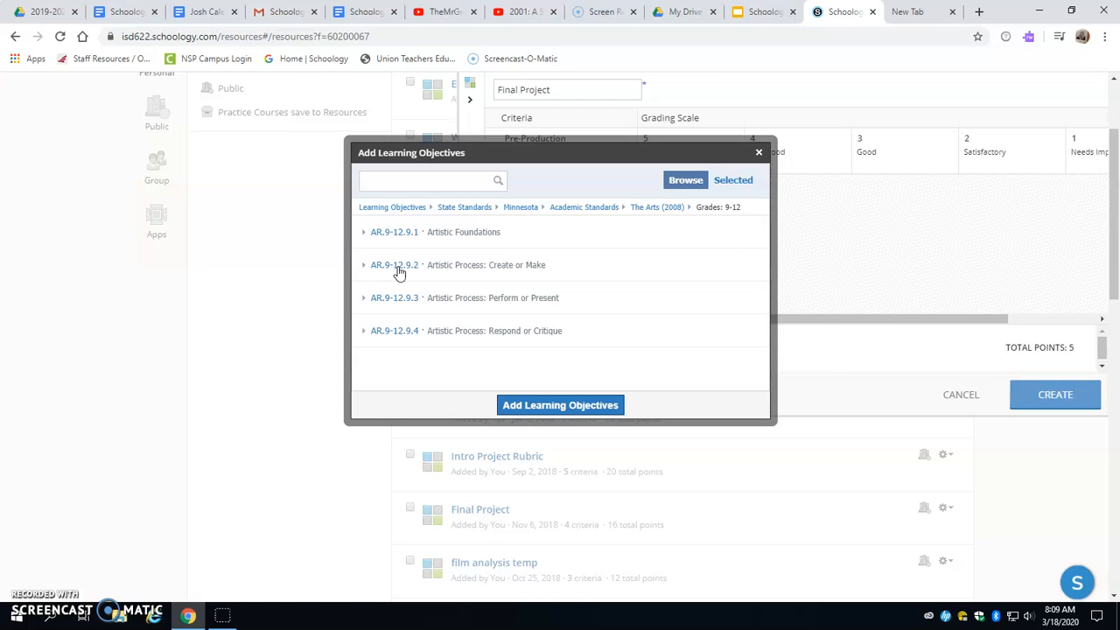
Step: Close the learning objectives without adding any and discard the new Final Project rubric
{"action": "left_click", "coordinate": [758, 155]}
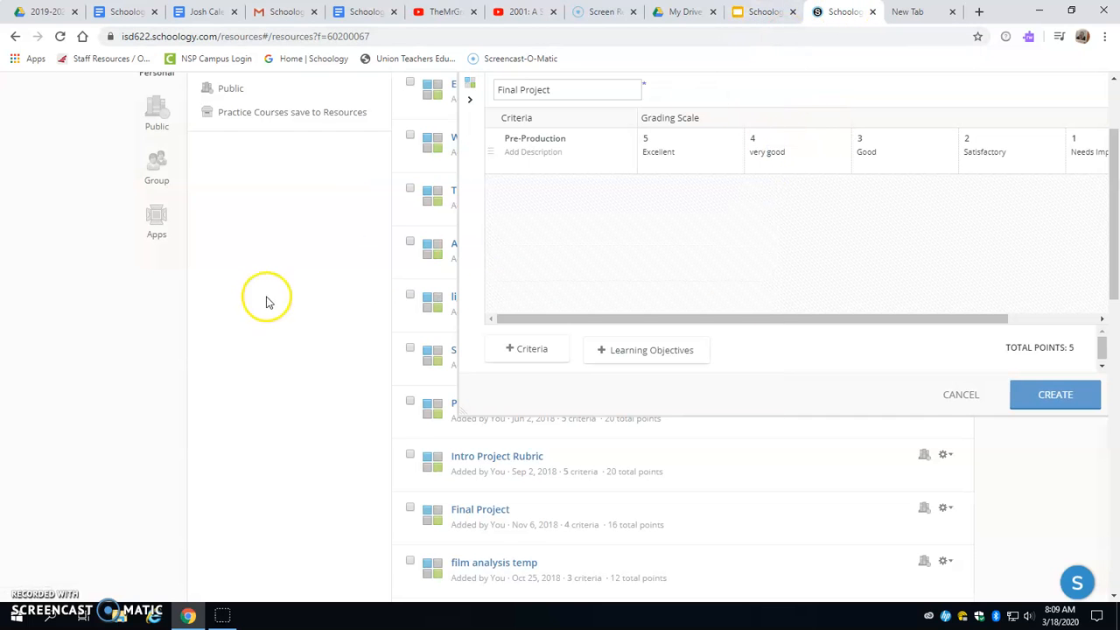
{"action": "left_click", "coordinate": [961, 395]}
{"action": "scroll", "coordinate": [263, 210], "scroll_direction": "up", "scroll_amount": 3}
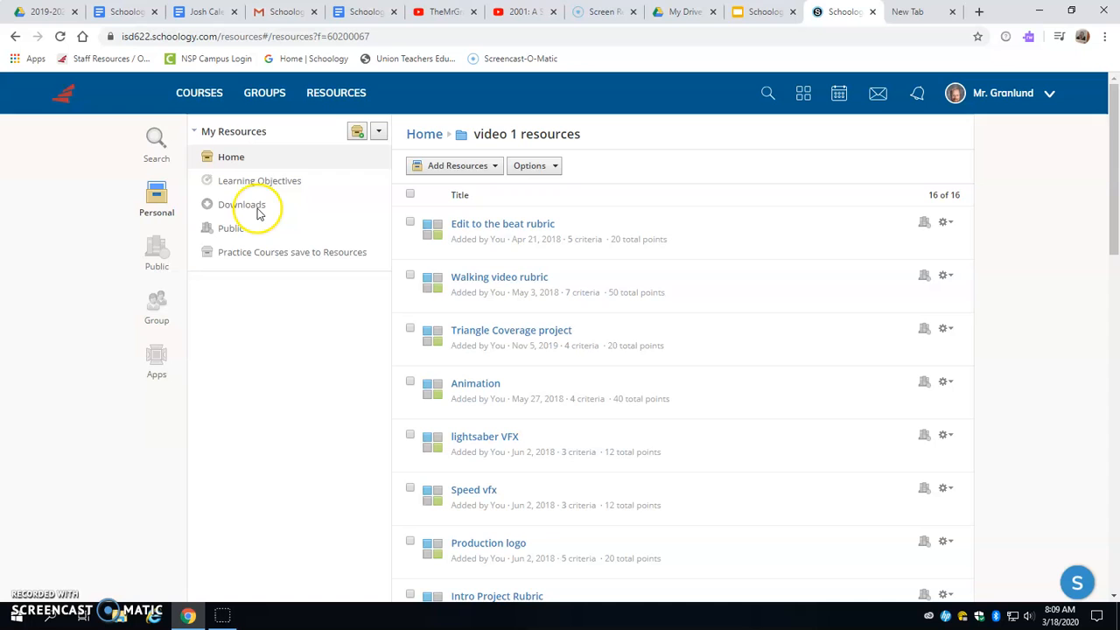
Step: Open the first student's Self Portrait submission from the gradebook of the 21138 62 Graphic Arts course
{"action": "left_click", "coordinate": [200, 94]}
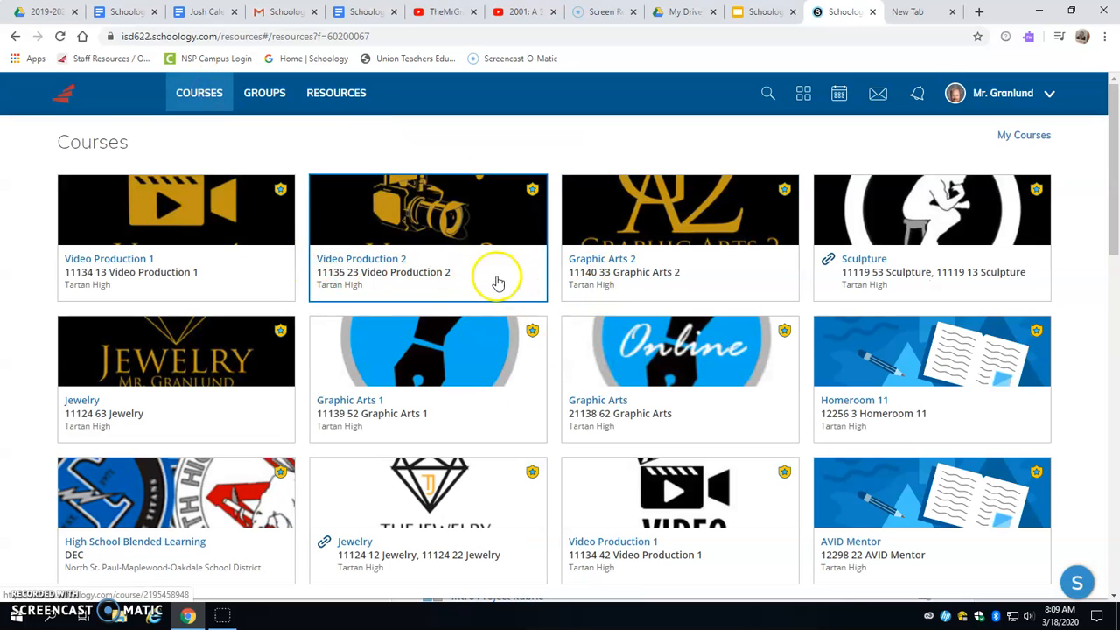
{"action": "left_click", "coordinate": [662, 375]}
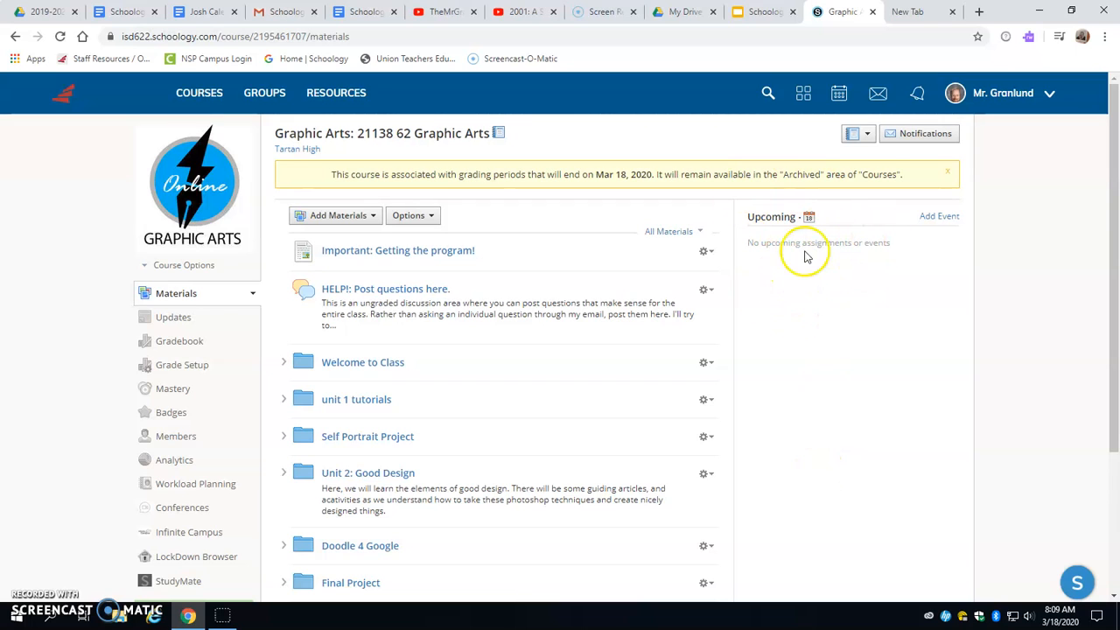
{"action": "left_click", "coordinate": [180, 345]}
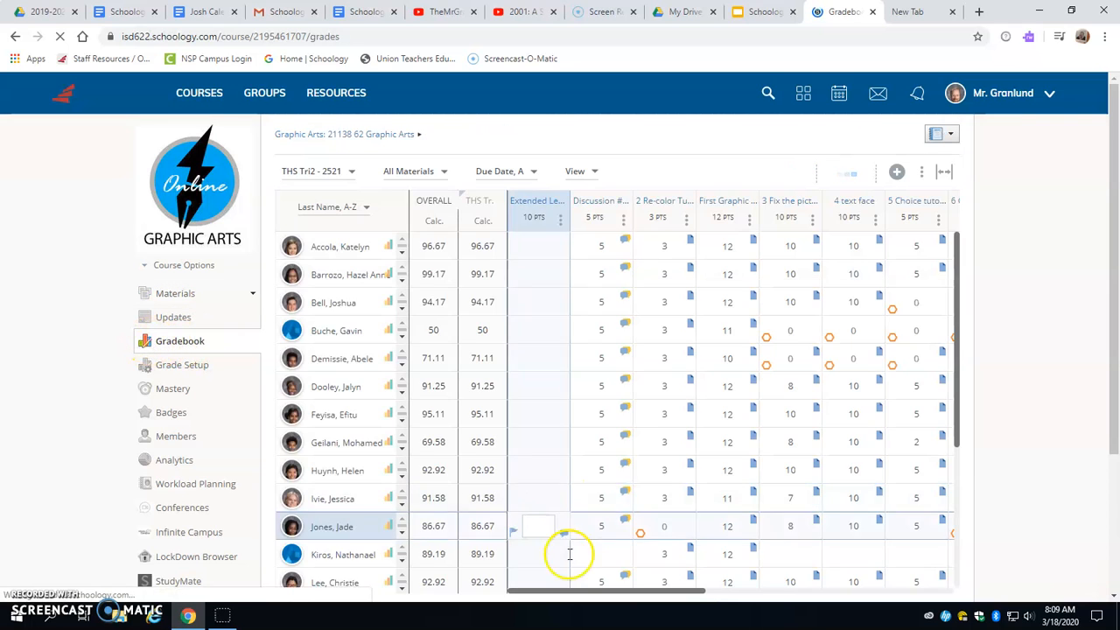
{"action": "left_click_drag", "start_coordinate": [582, 589], "coordinate": [775, 602]}
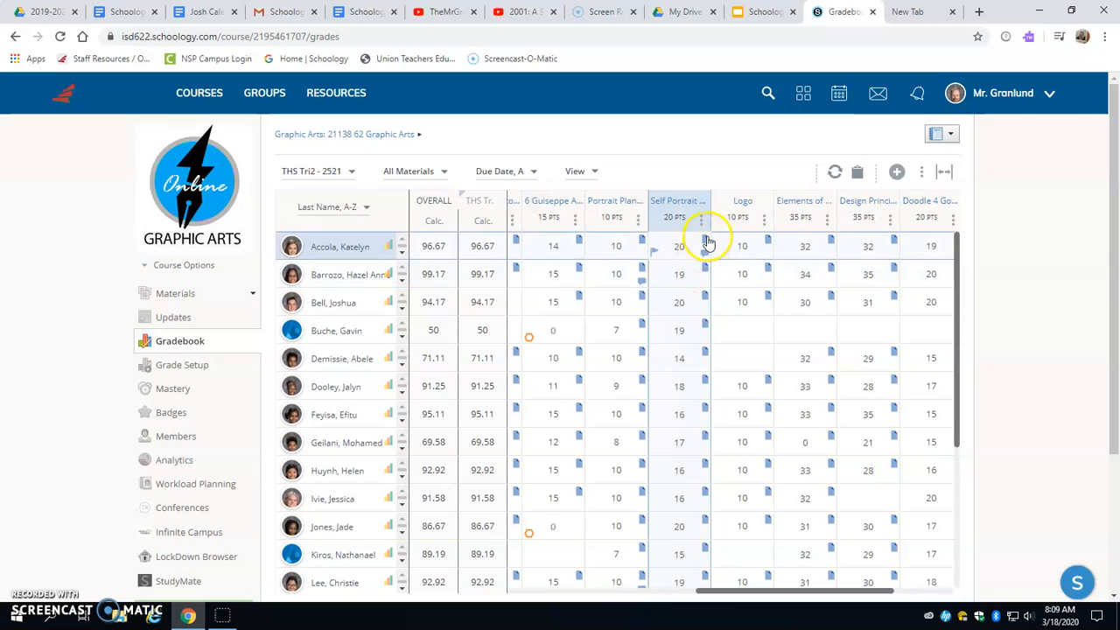
{"action": "left_click", "coordinate": [704, 240]}
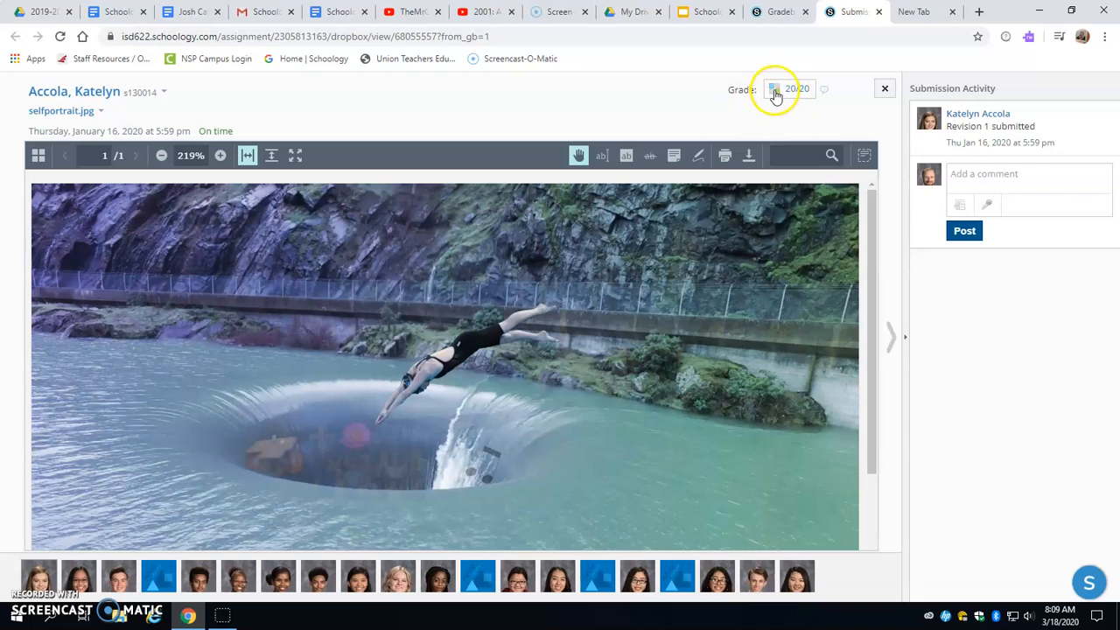
Step: Grade the submission with its rubric, rating Planning and Clear main focus 4 (Excellent), and save the grade
{"action": "left_click", "coordinate": [774, 92]}
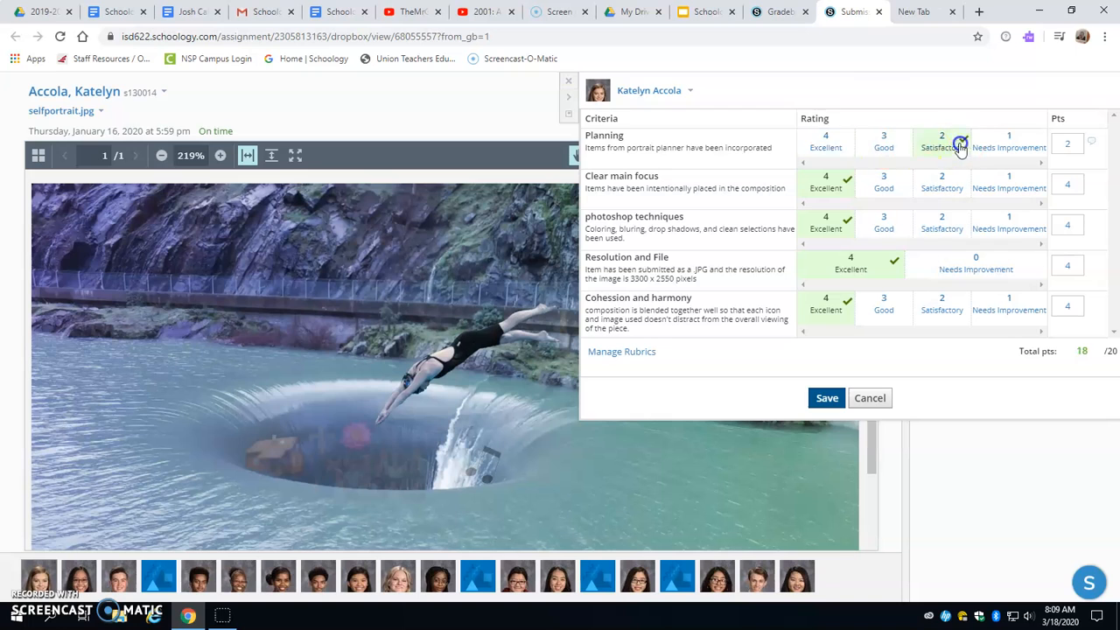
{"action": "left_click", "coordinate": [885, 179]}
{"action": "left_click", "coordinate": [825, 184]}
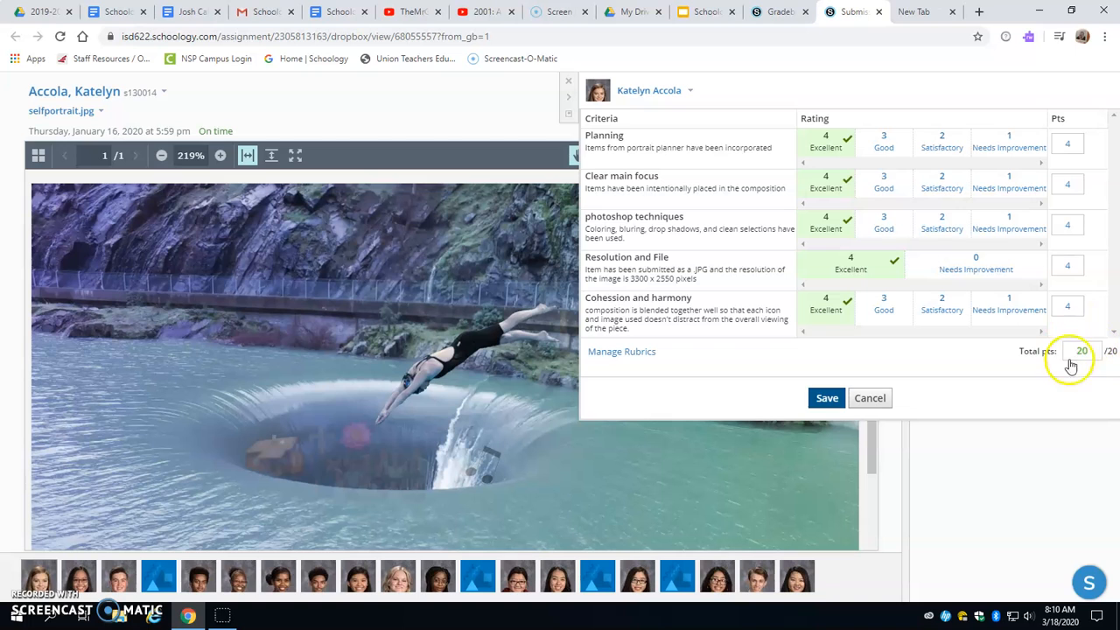
{"action": "left_click", "coordinate": [827, 400]}
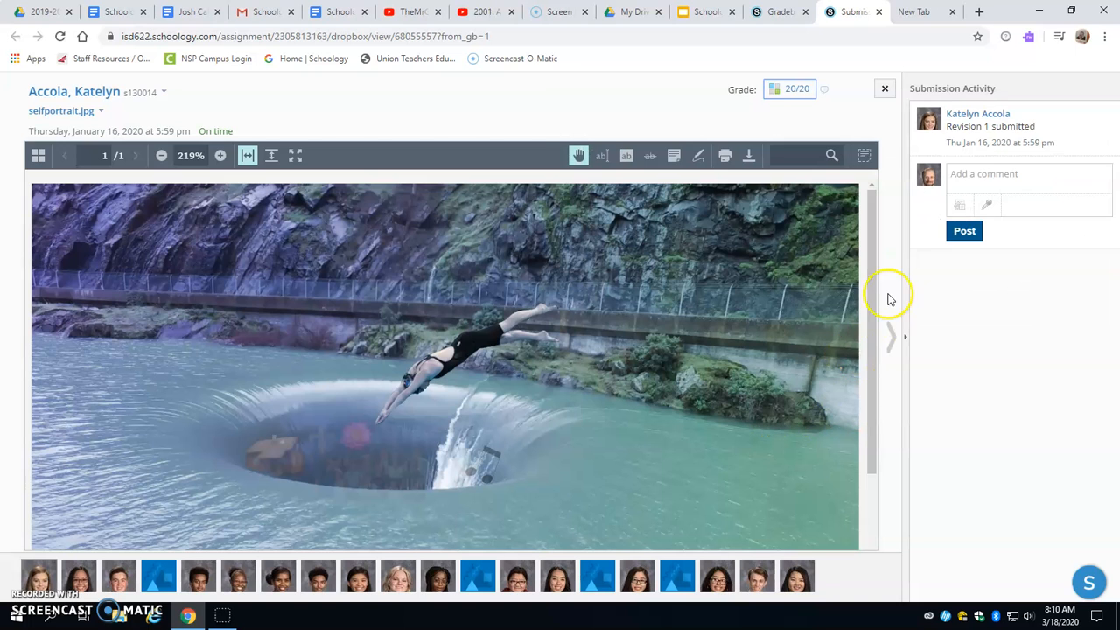
Step: Move to the next student's submission, save its rubric grade with the existing ratings, and close the submission viewer
{"action": "left_click", "coordinate": [891, 340]}
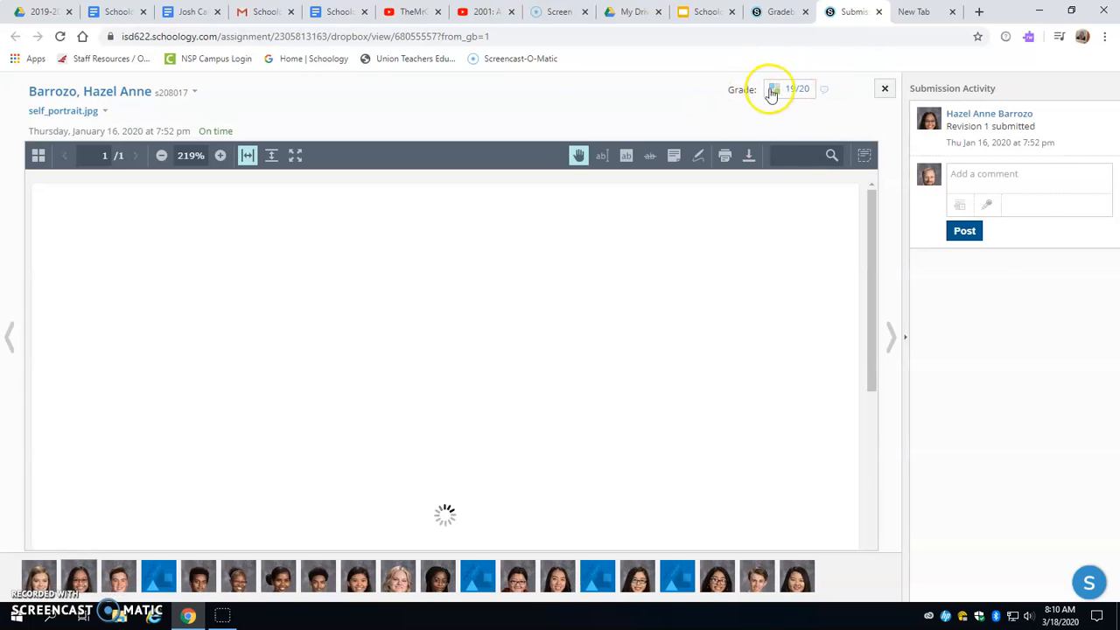
{"action": "left_click", "coordinate": [772, 90]}
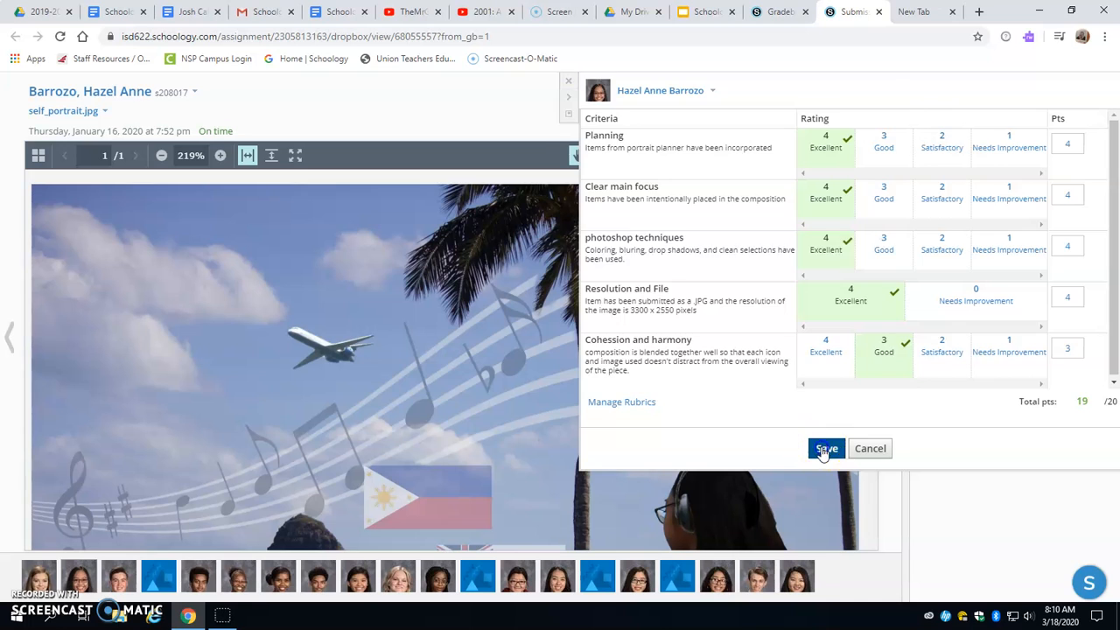
{"action": "left_click", "coordinate": [823, 451]}
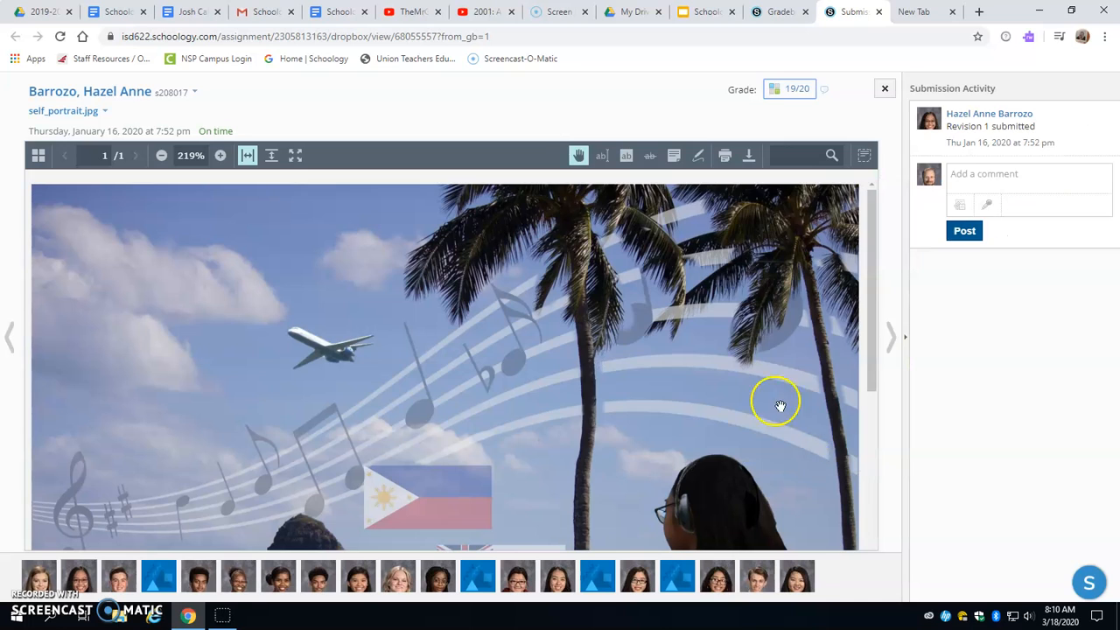
{"action": "left_click", "coordinate": [886, 91]}
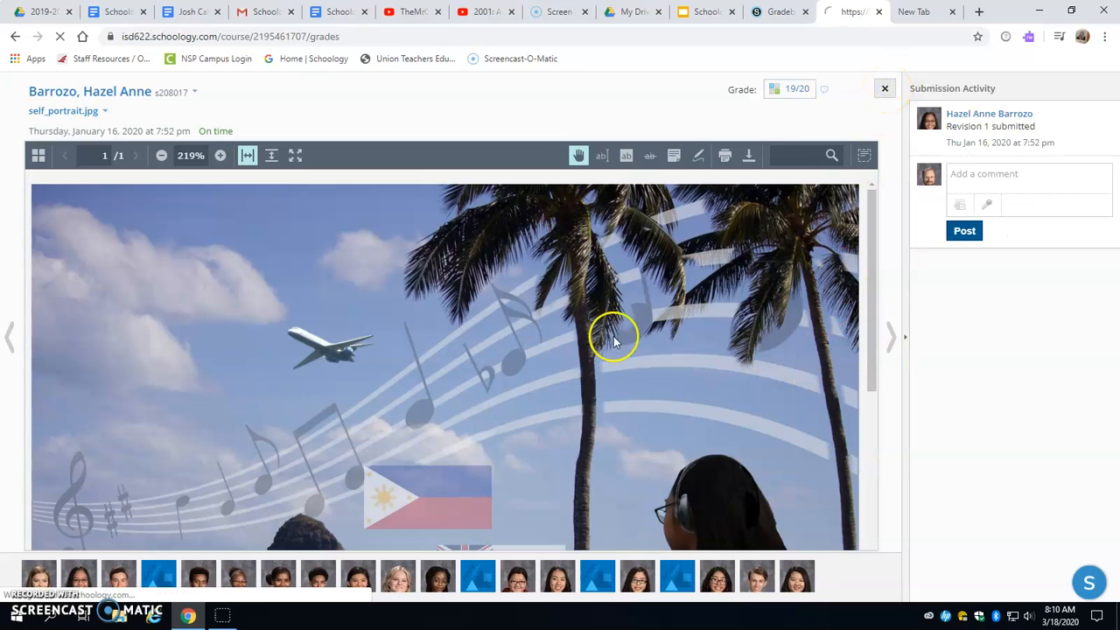